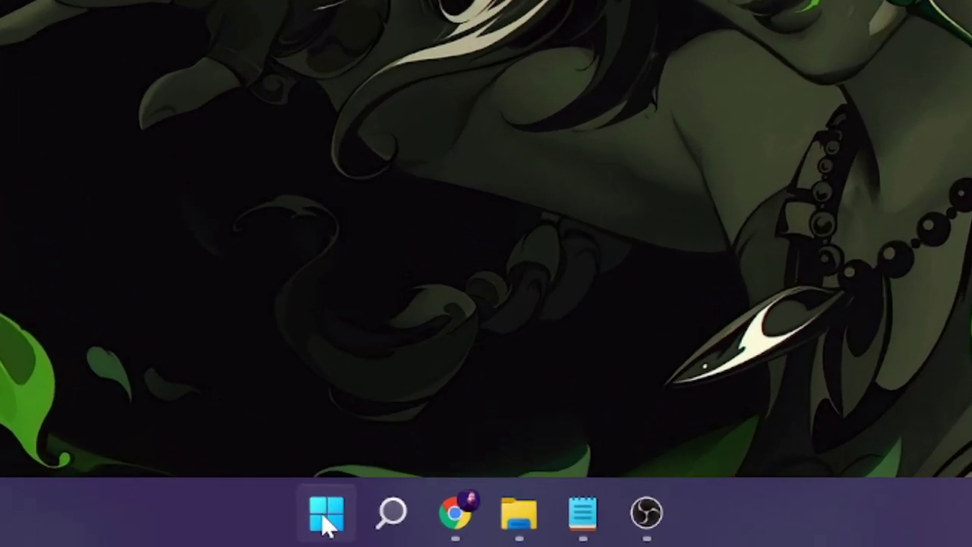
Step: Switch Game Mode on under Settings > Gaming, then close the Settings window
right_click(403, 529)
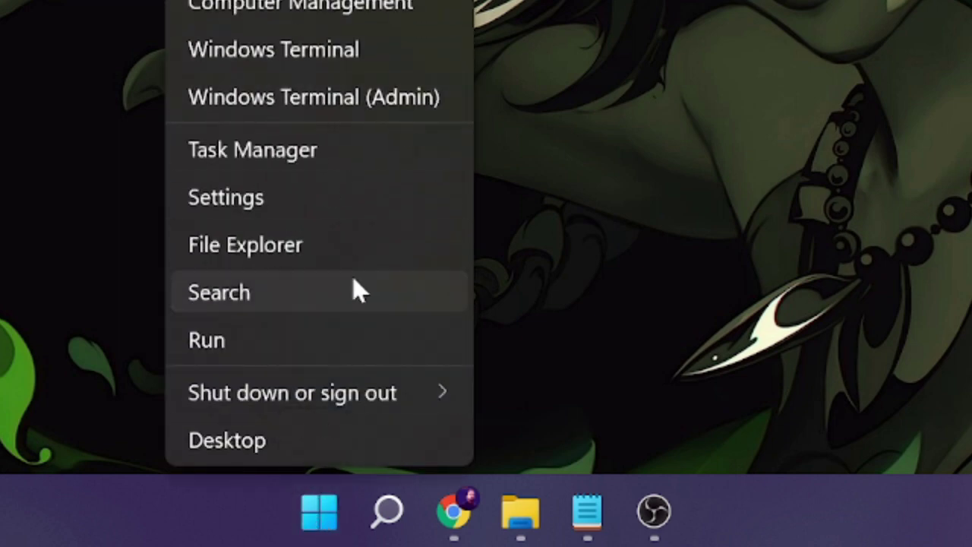
left_click(344, 206)
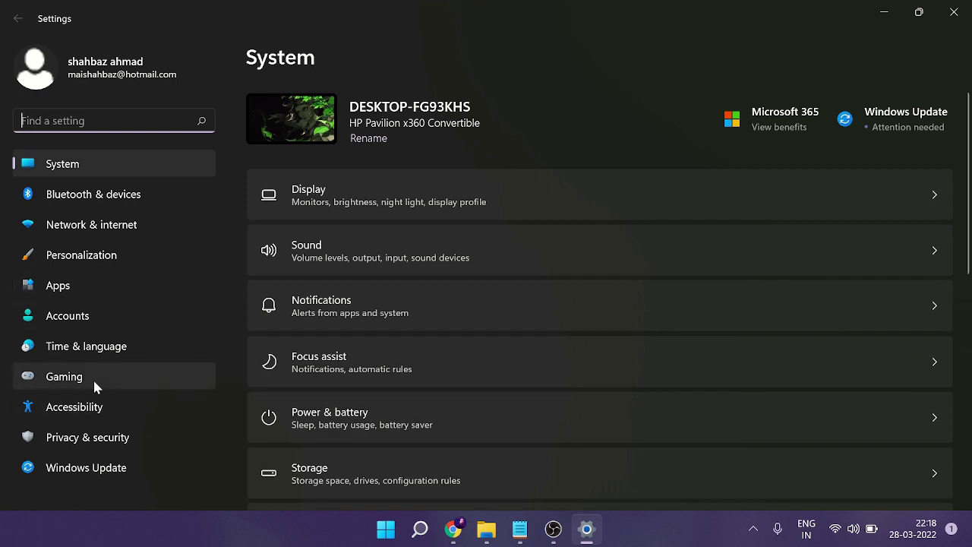
left_click(93, 379)
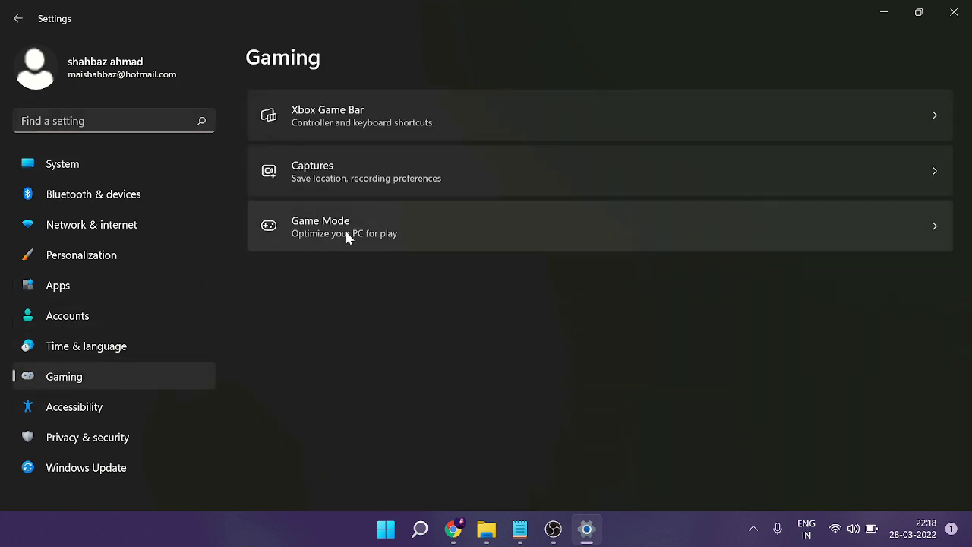
left_click(539, 237)
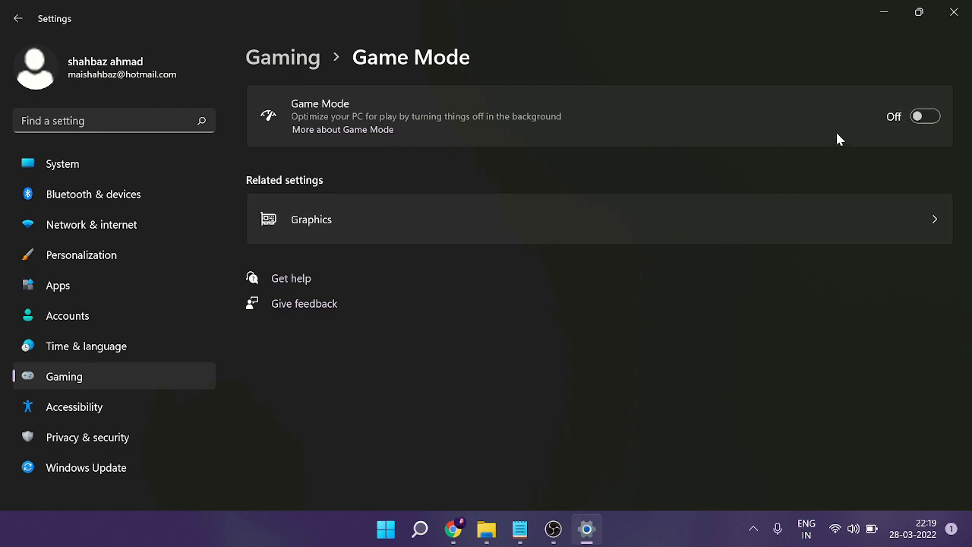
left_click(926, 119)
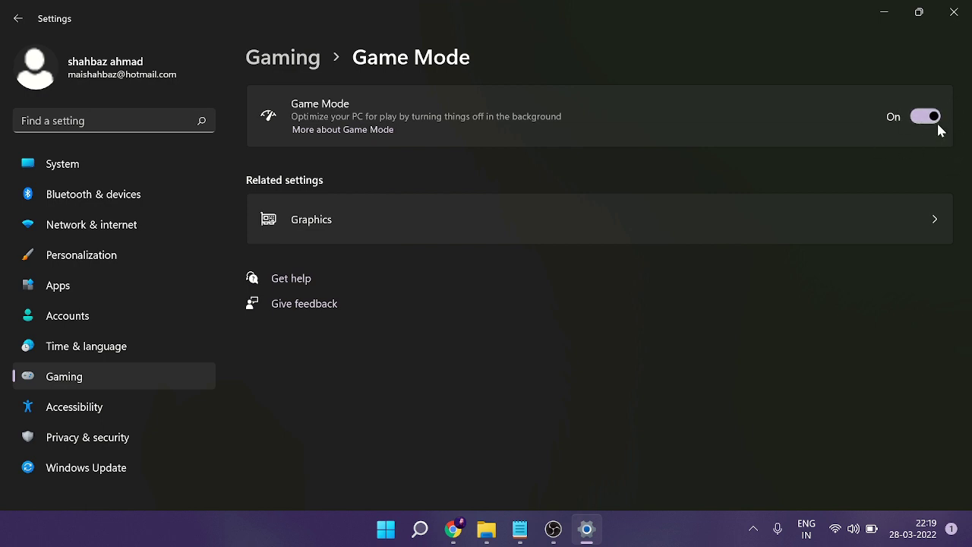
left_click(953, 11)
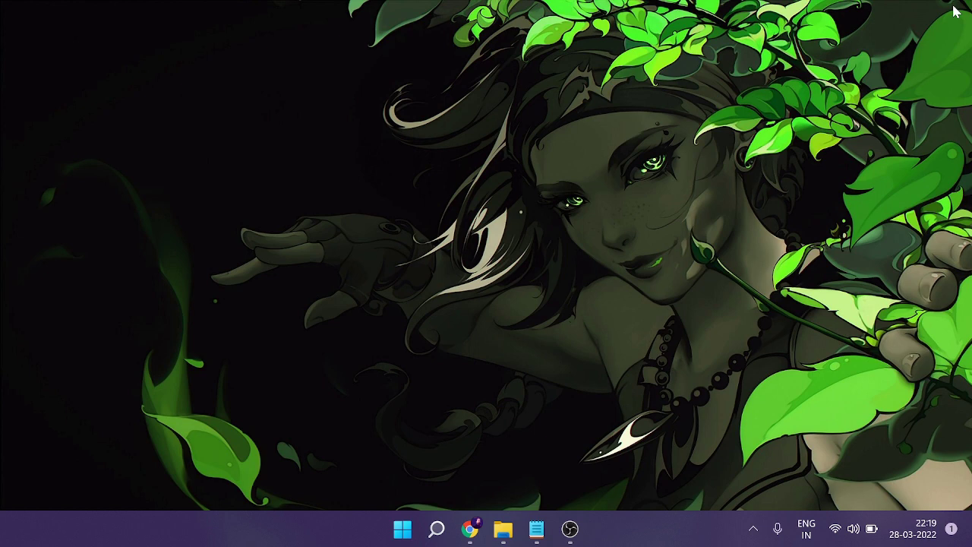
Step: Launch Command Prompt from search and run ipconfig
left_click(437, 530)
type("cmd")
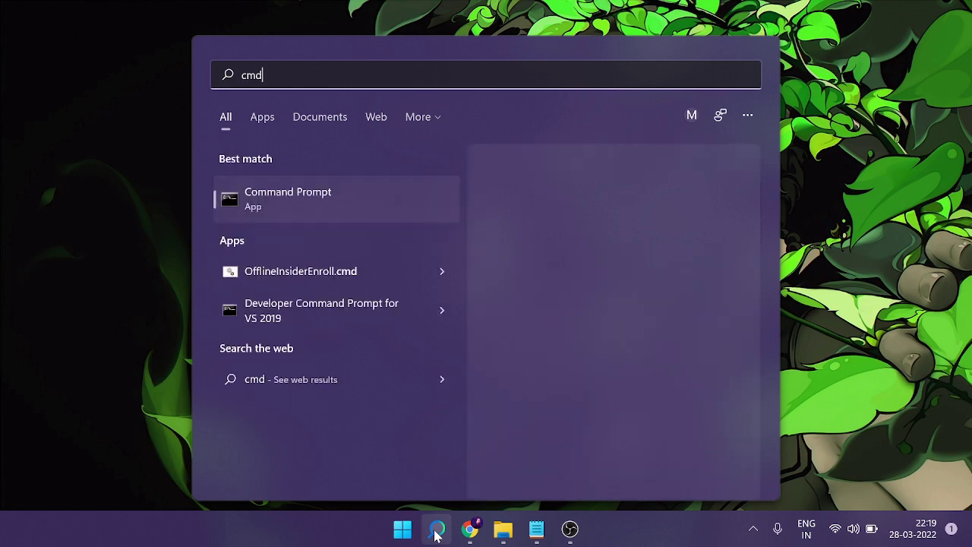
key("Return")
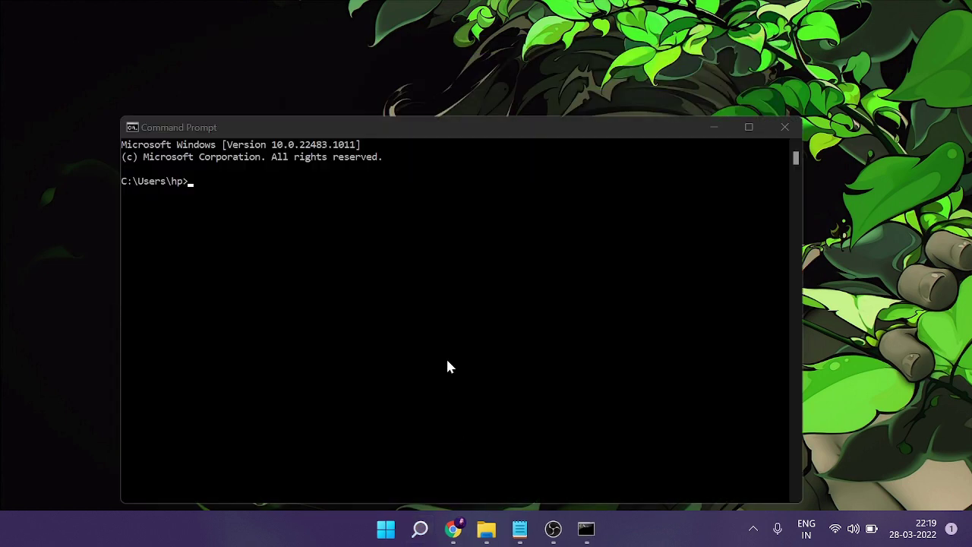
left_click_drag(479, 132, 645, 121)
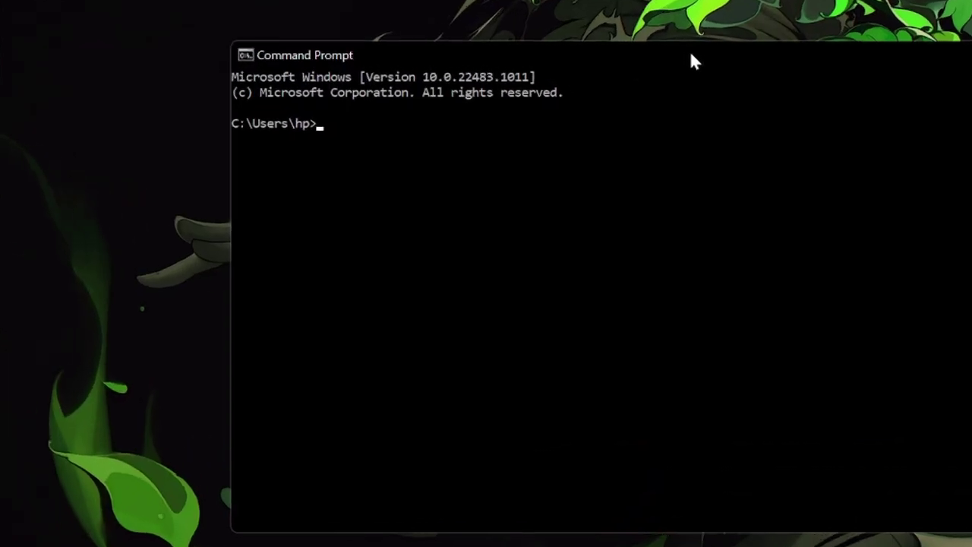
type("ipc")
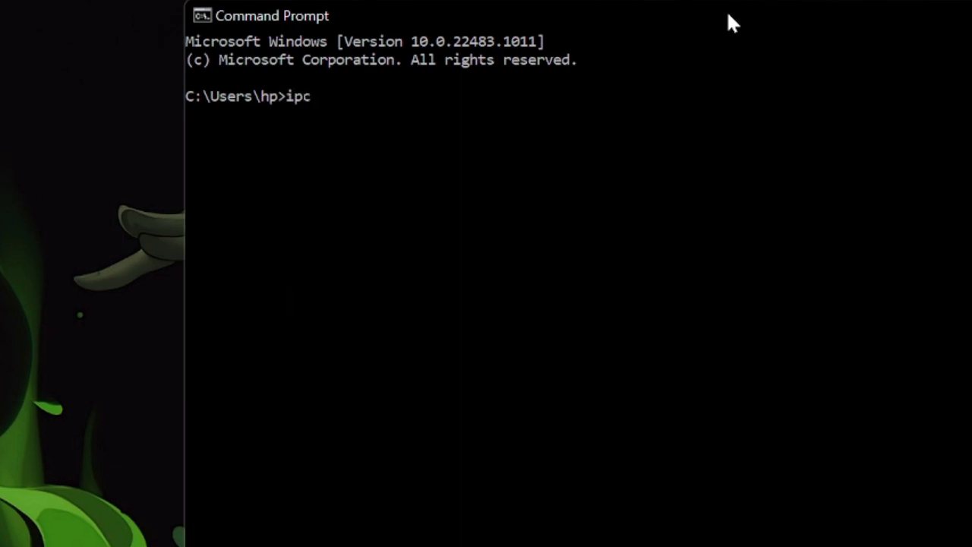
type("onfig")
key("Return")
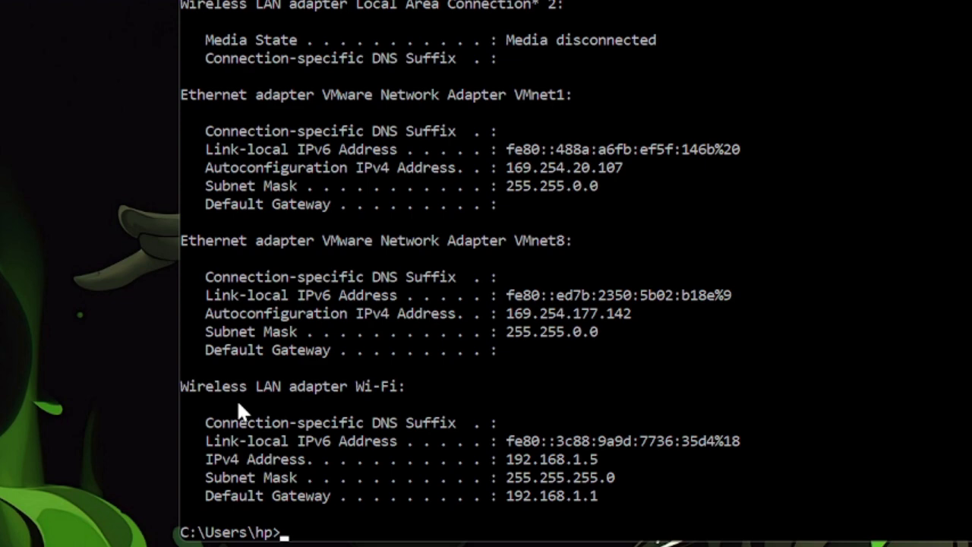
Step: Copy the Wi-Fi IPv4 Address line (192.168.1.5) from the ipconfig output
left_click_drag(195, 391, 397, 392)
right_click(397, 392)
left_click_drag(198, 459, 598, 462)
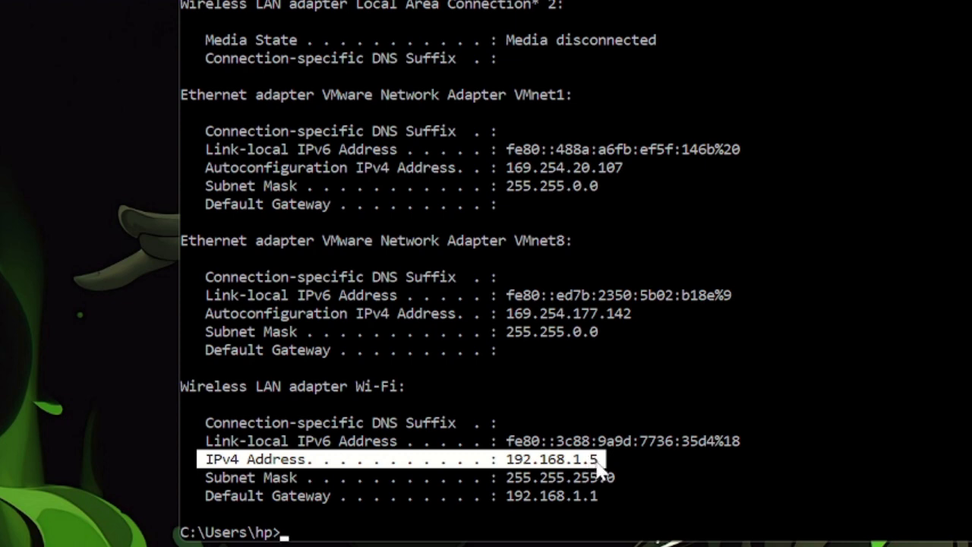
right_click(607, 466)
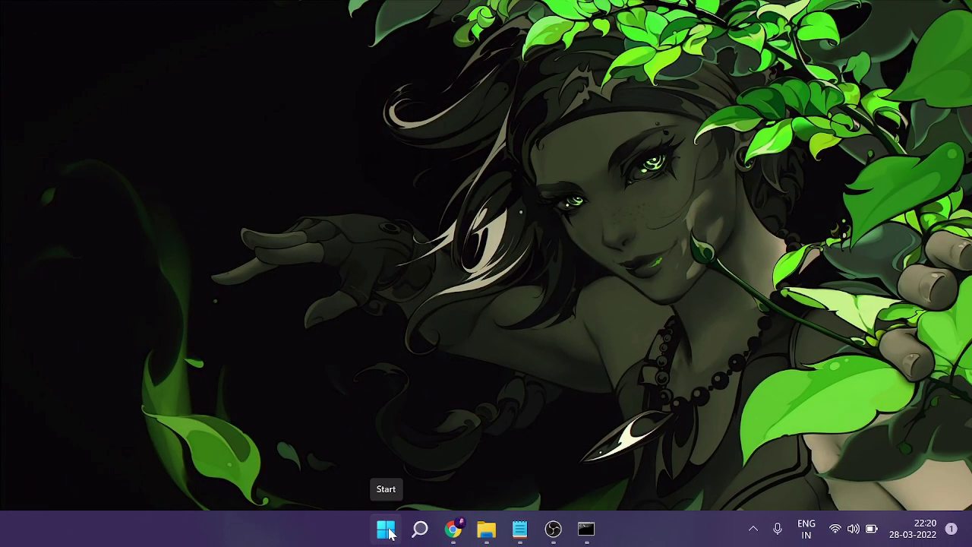
Step: Launch Registry Editor by running regedit and approve the administrator prompt
right_click(388, 530)
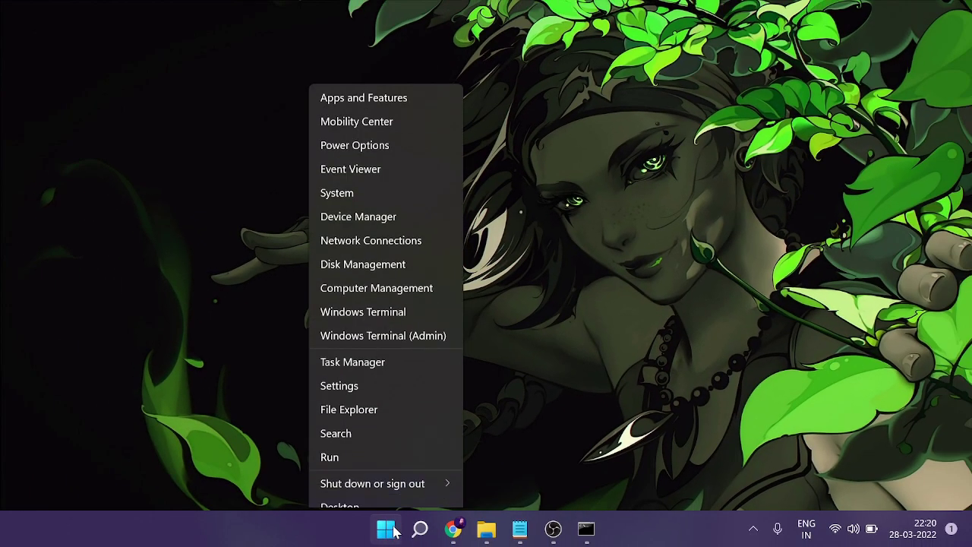
left_click(355, 443)
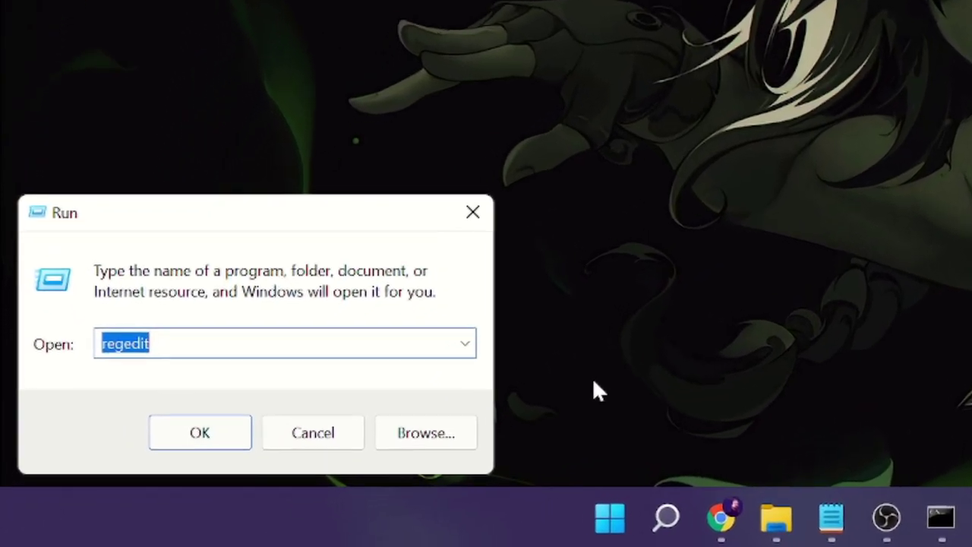
key("BackSpace")
type("re")
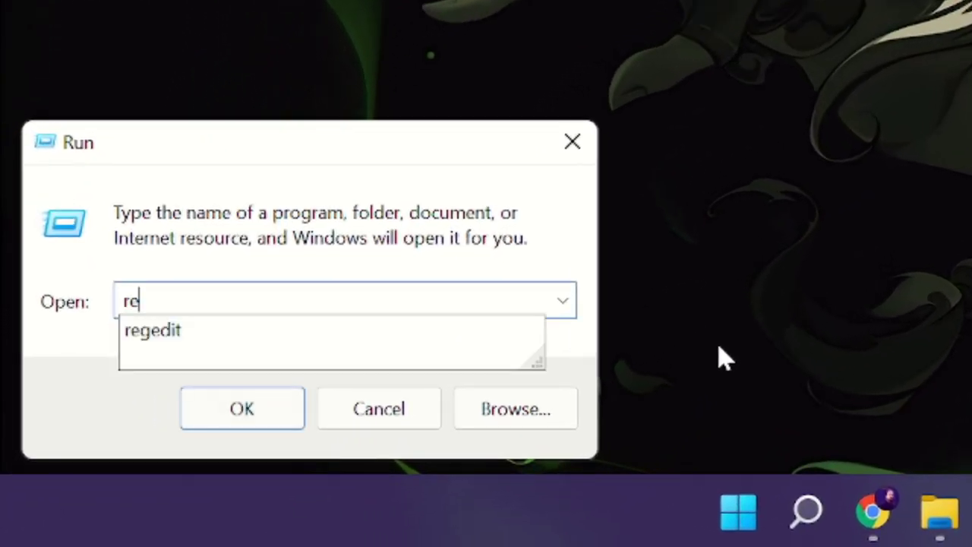
type("gedit")
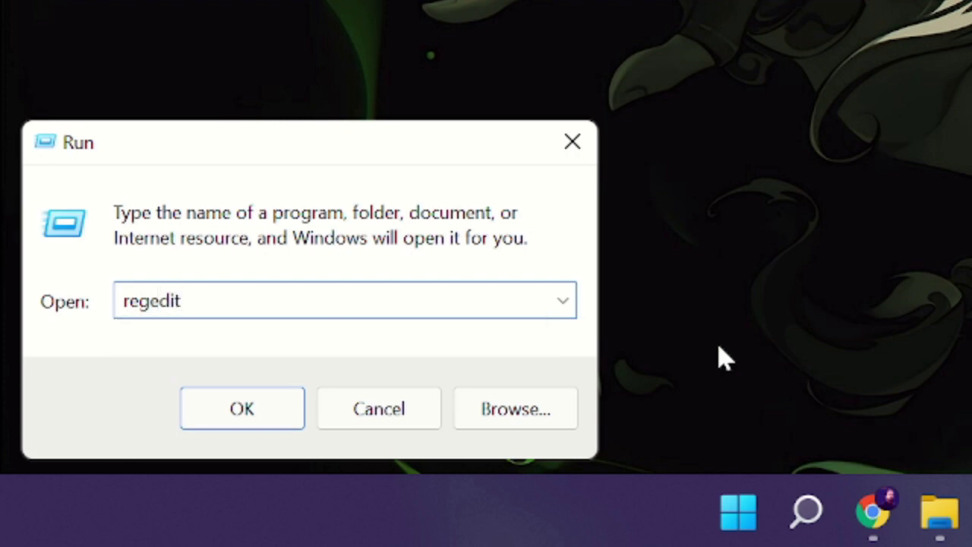
left_click(239, 417)
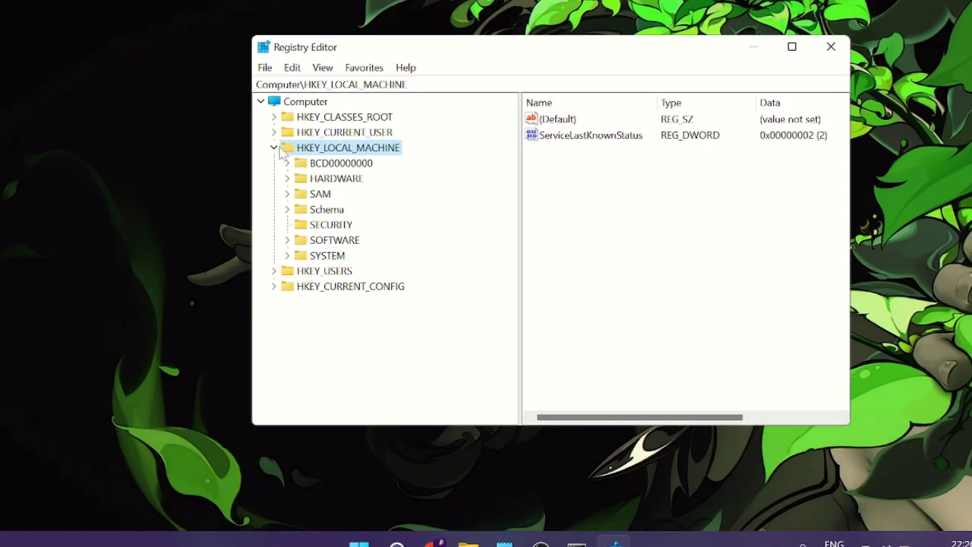
key("Left")
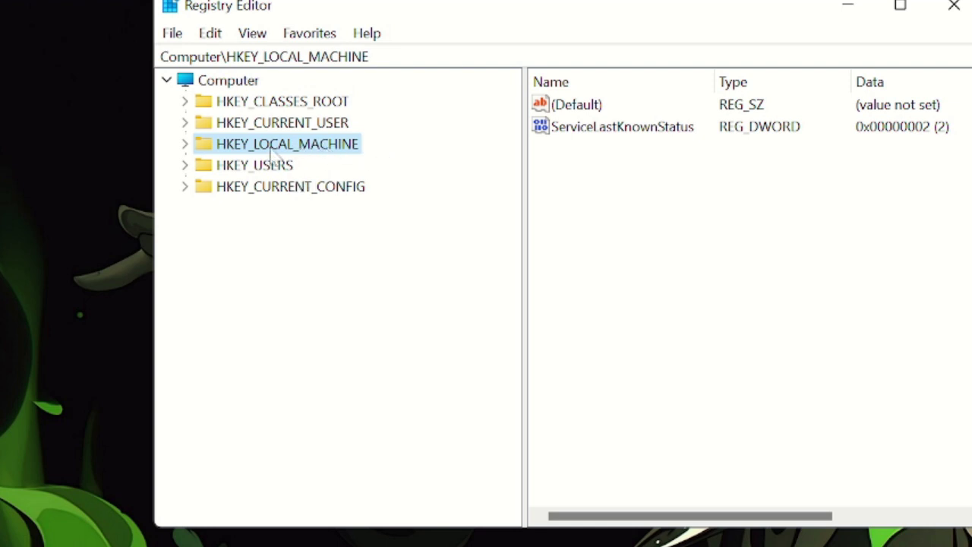
Step: Expand HKEY_LOCAL_MACHINE\SYSTEM\CurrentControlSet\Services and scroll down toward the Tcpip key
double_click(302, 152)
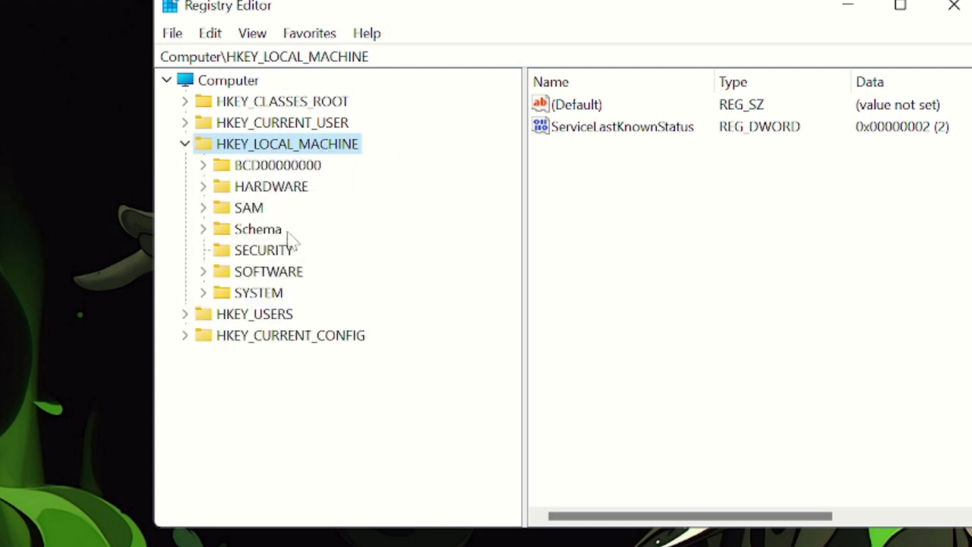
double_click(275, 295)
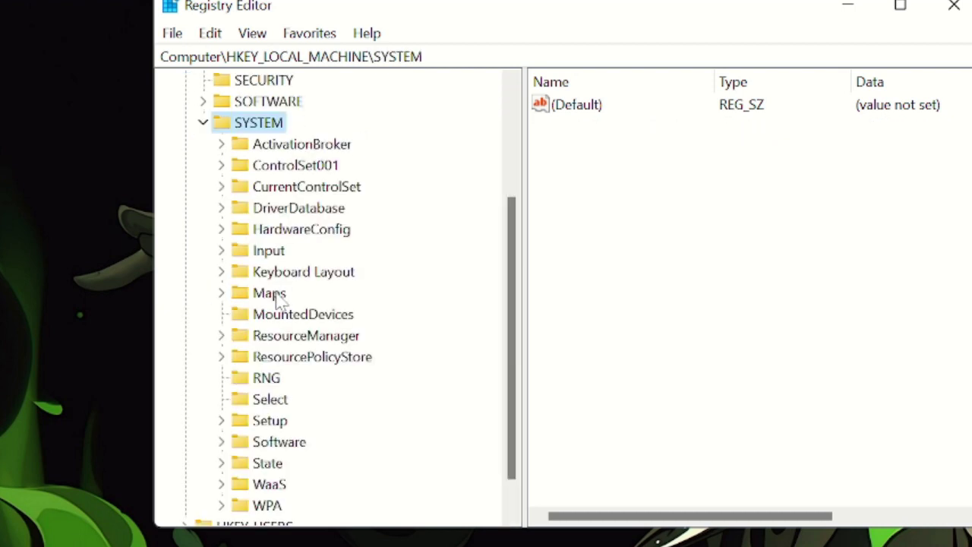
double_click(337, 192)
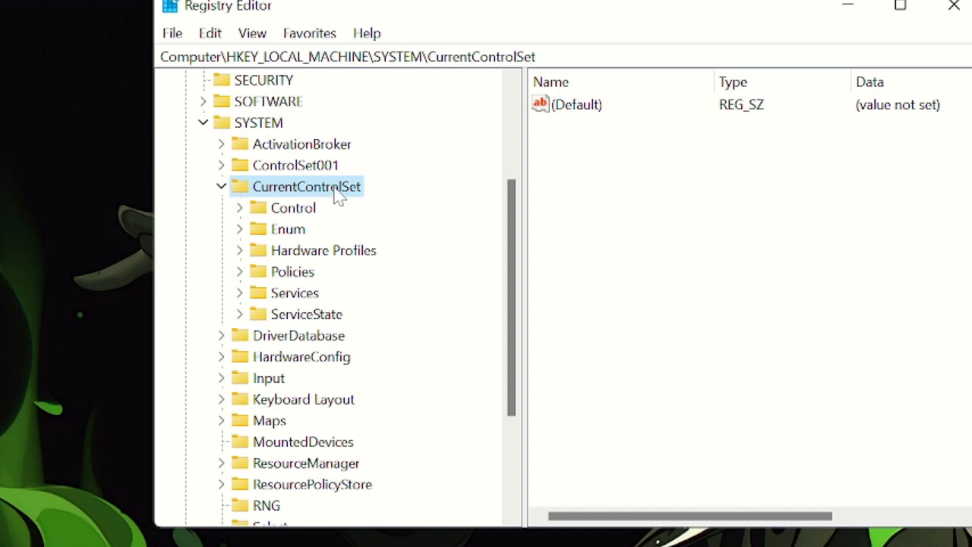
left_click(319, 297)
double_click(301, 126)
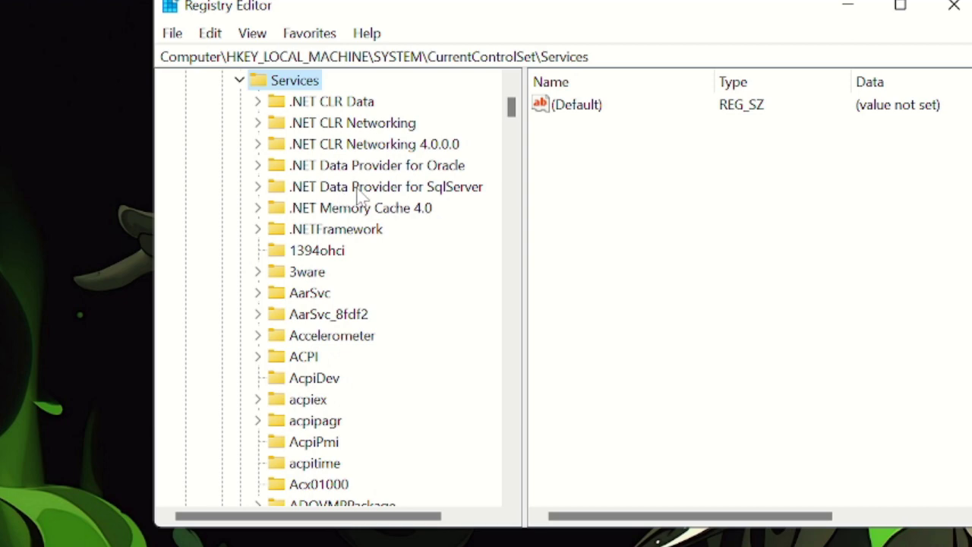
left_click(343, 146)
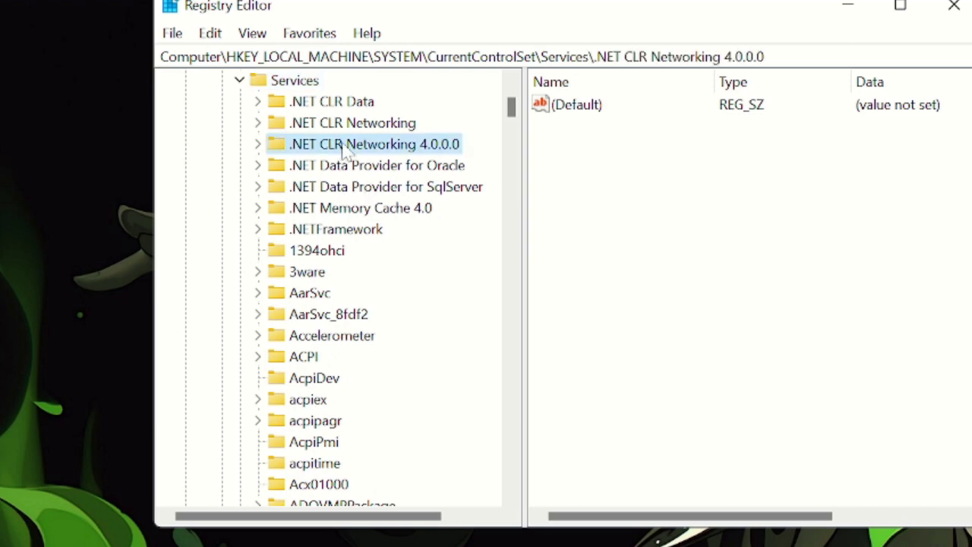
type("tapisrv")
scroll(360, 294, "down", 1)
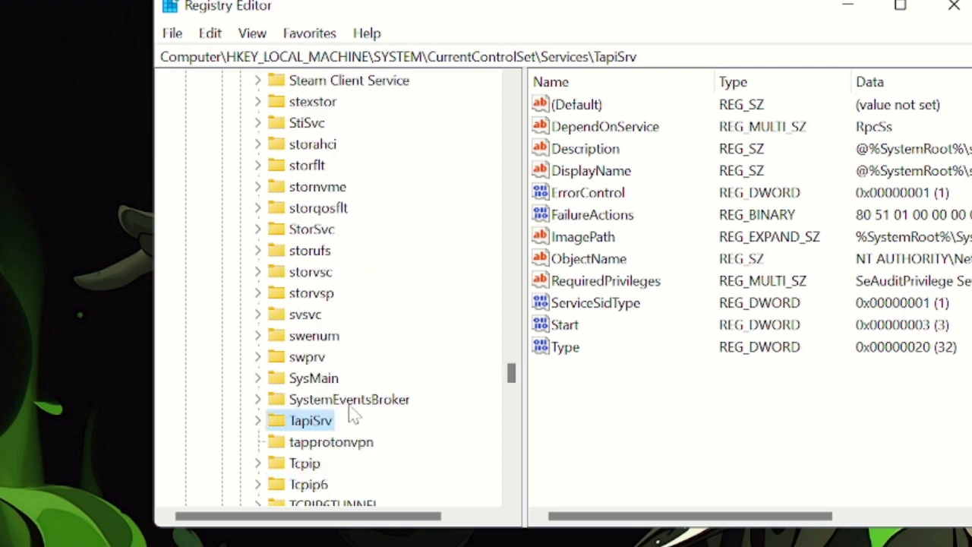
scroll(342, 414, "down", 1)
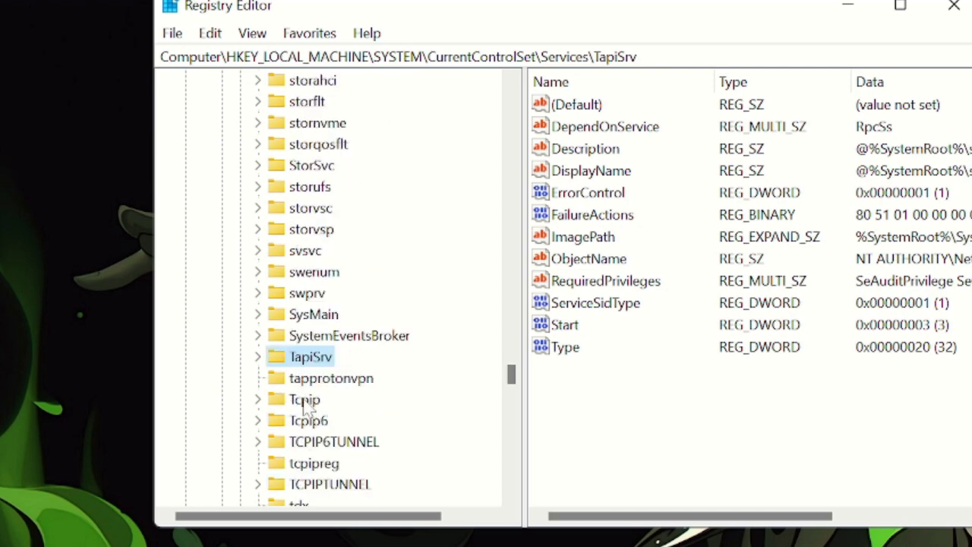
Step: Expand Tcpip, then Parameters, then Interfaces to list the adapter GUID subkeys
left_click(311, 407)
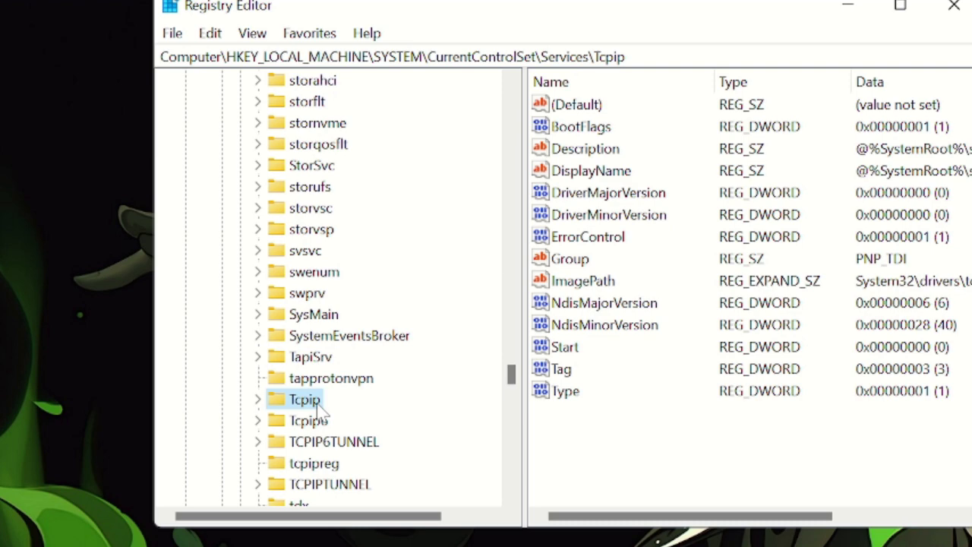
double_click(319, 406)
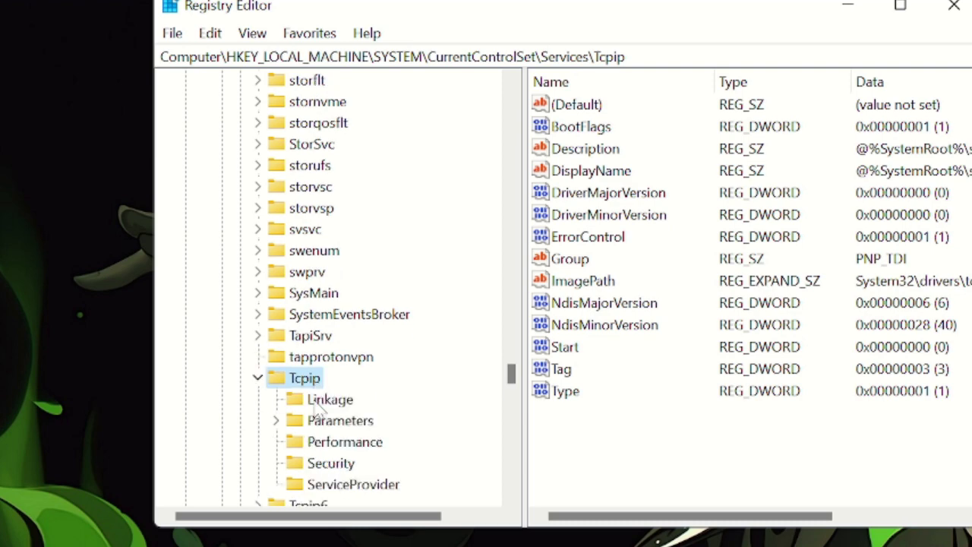
scroll(342, 402, "down", 2)
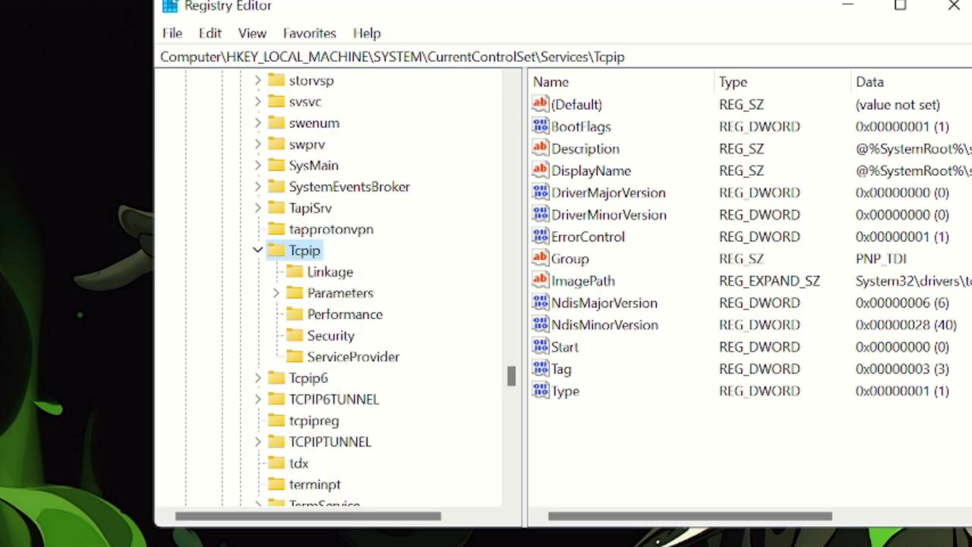
double_click(342, 294)
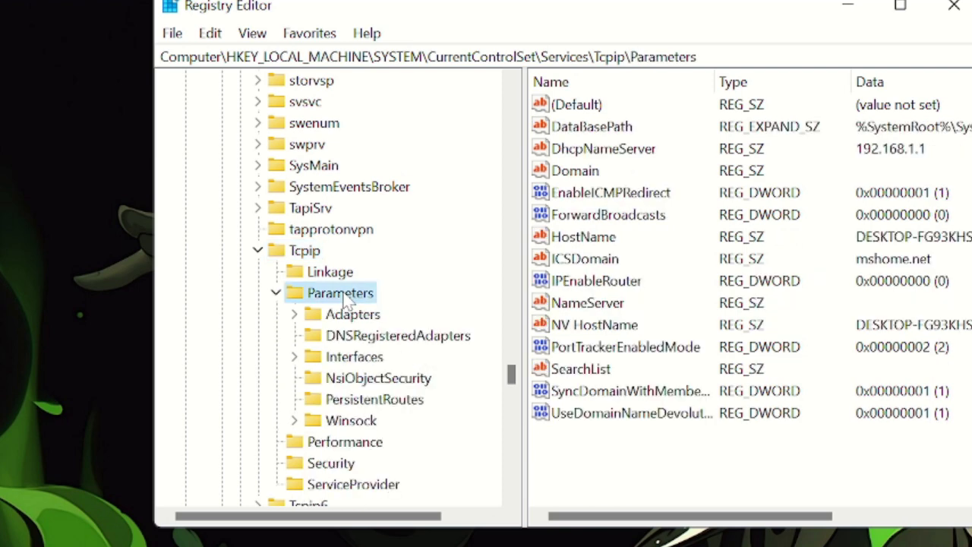
left_click(367, 362)
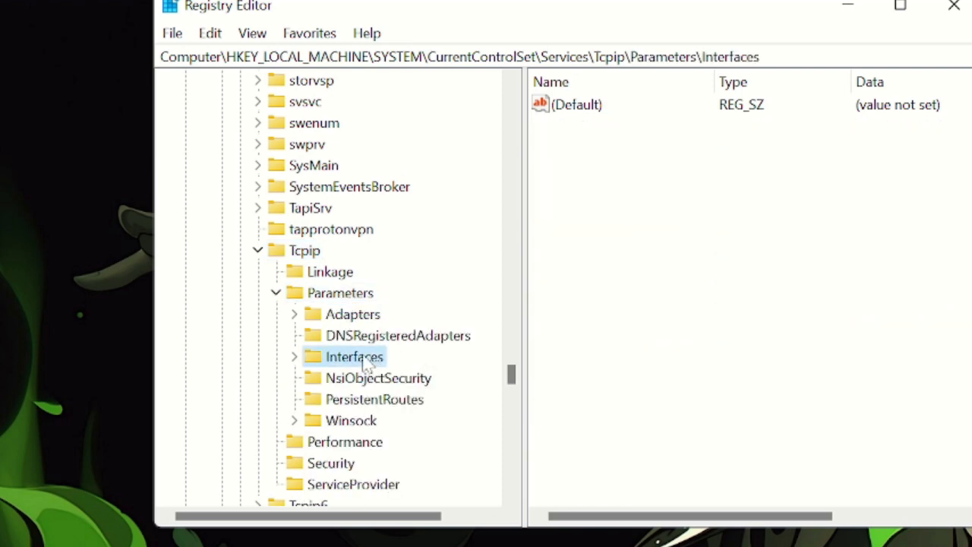
double_click(367, 361)
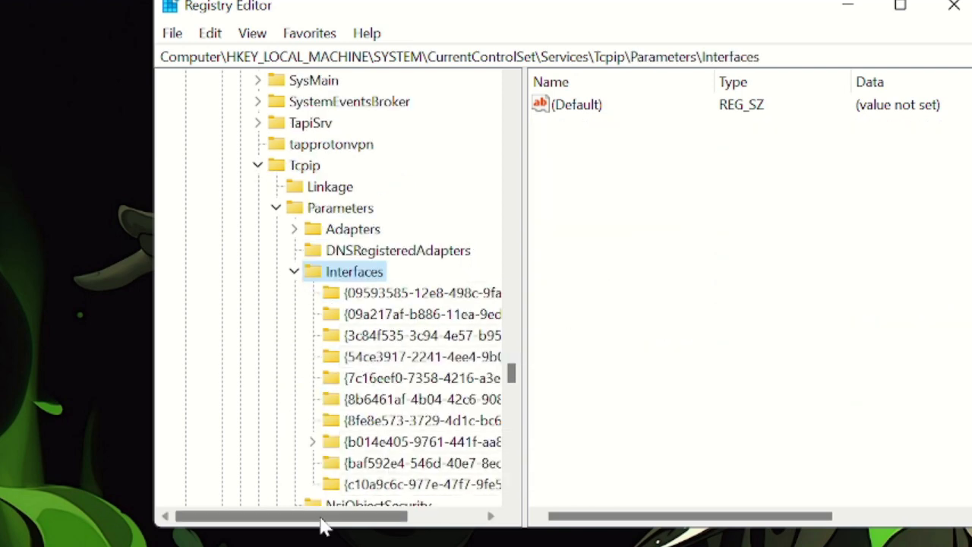
left_click_drag(334, 520, 371, 521)
mouse_move(512, 373)
left_mouse_down()
mouse_move(514, 395)
mouse_move(512, 375)
left_mouse_up()
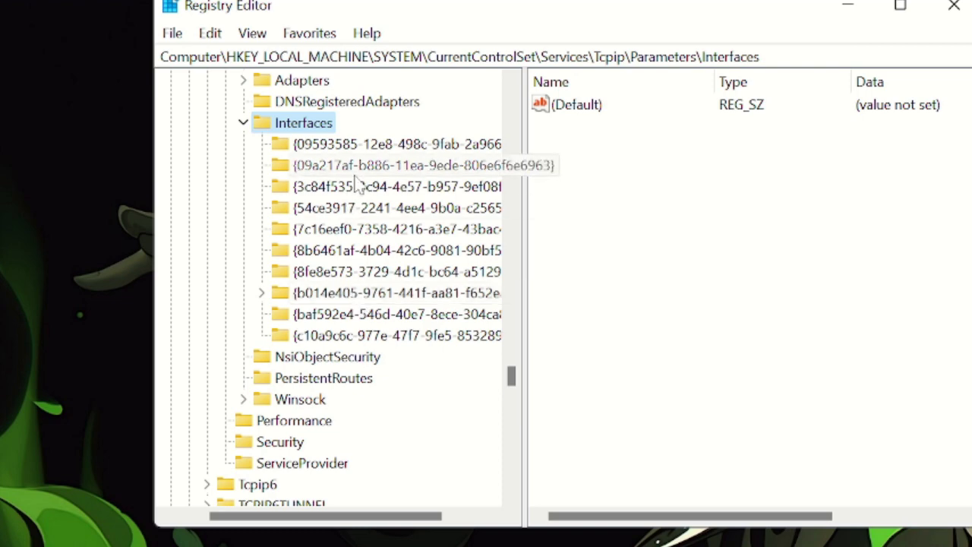
Step: Check the Wi-Fi IPv4 address 192.168.1.5 in Command Prompt, then return to Registry Editor
left_click_drag(323, 518, 364, 534)
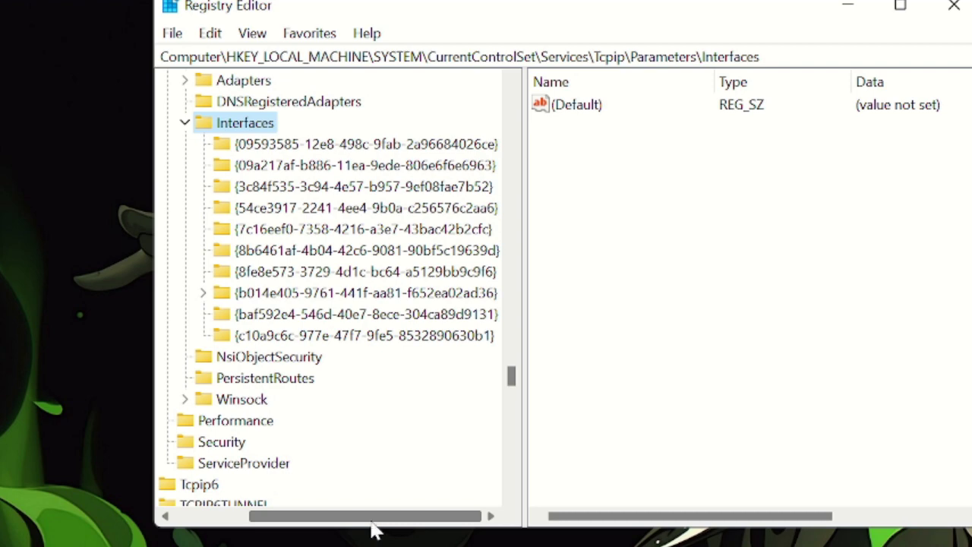
key("alt+Tab")
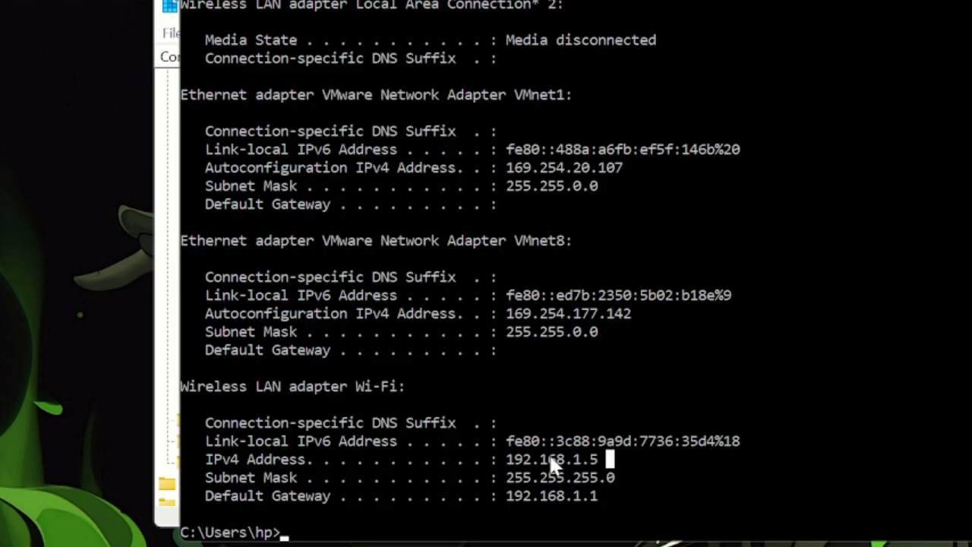
left_click_drag(597, 458, 509, 465)
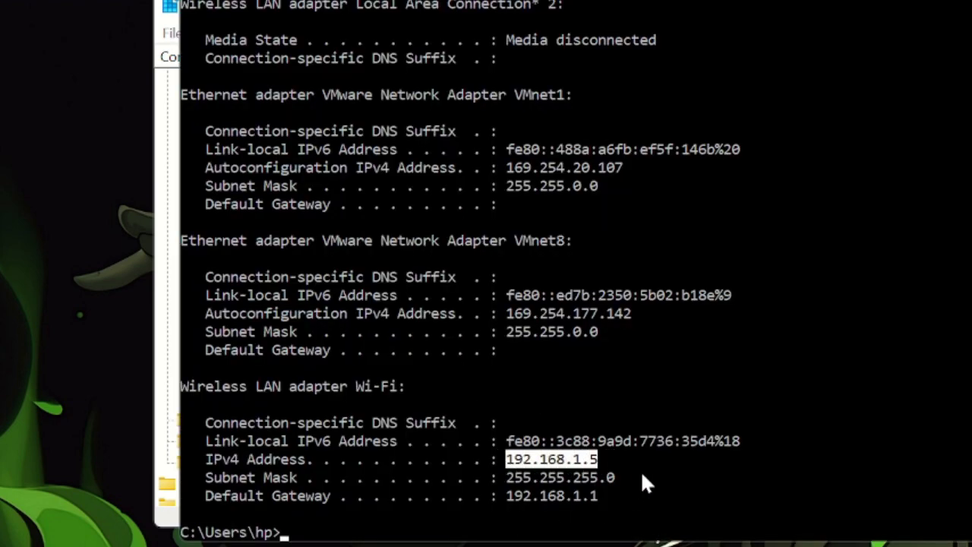
key("alt+Tab")
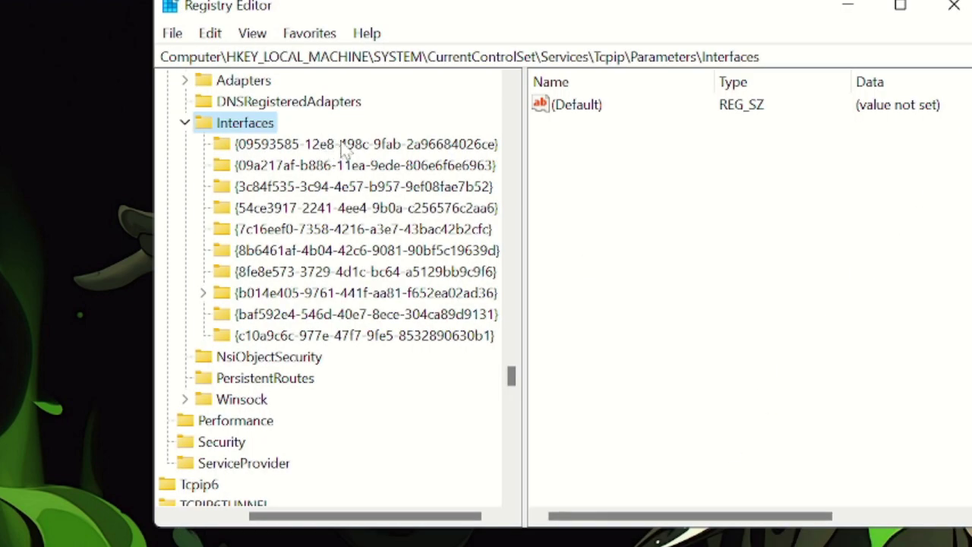
left_click(371, 152)
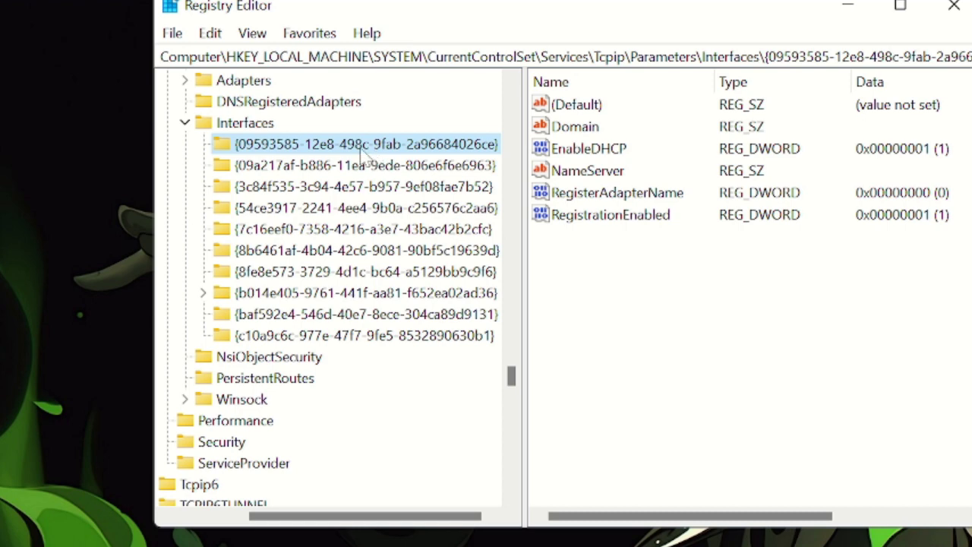
left_click(389, 171)
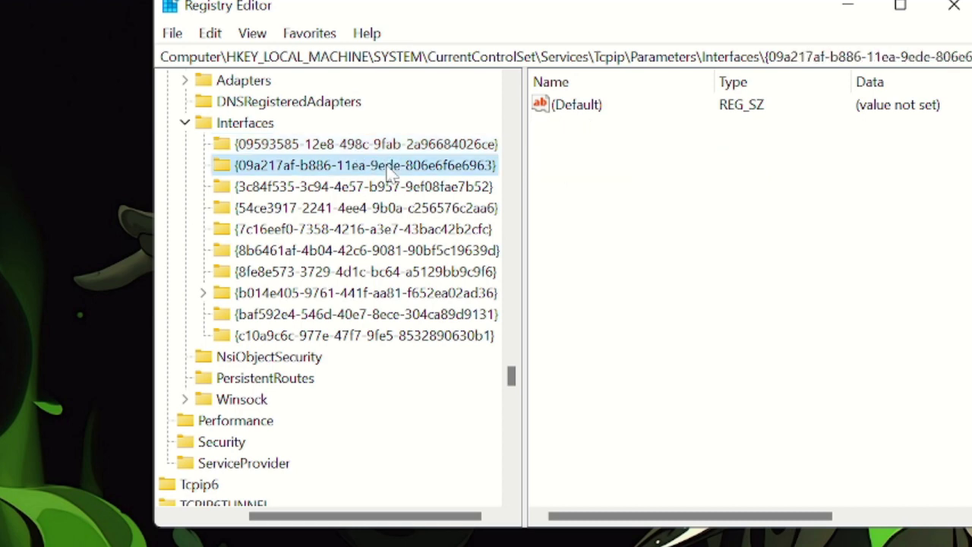
left_click(391, 193)
left_click(392, 211)
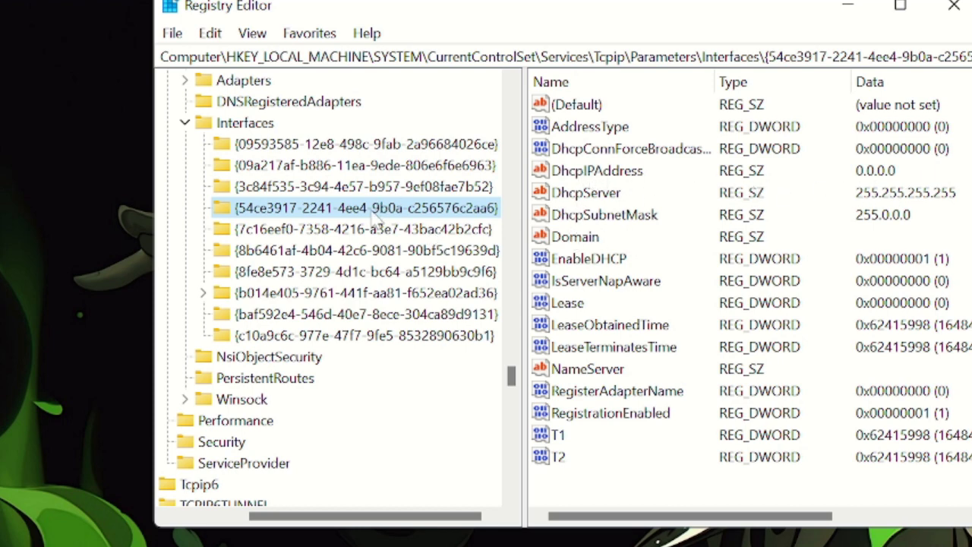
left_click(387, 230)
left_click(394, 252)
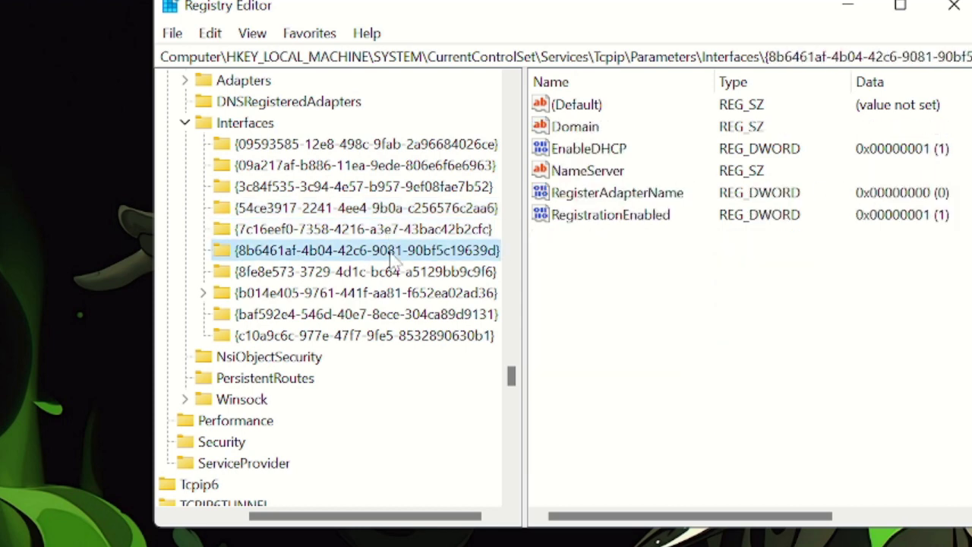
left_click(400, 274)
left_click(400, 295)
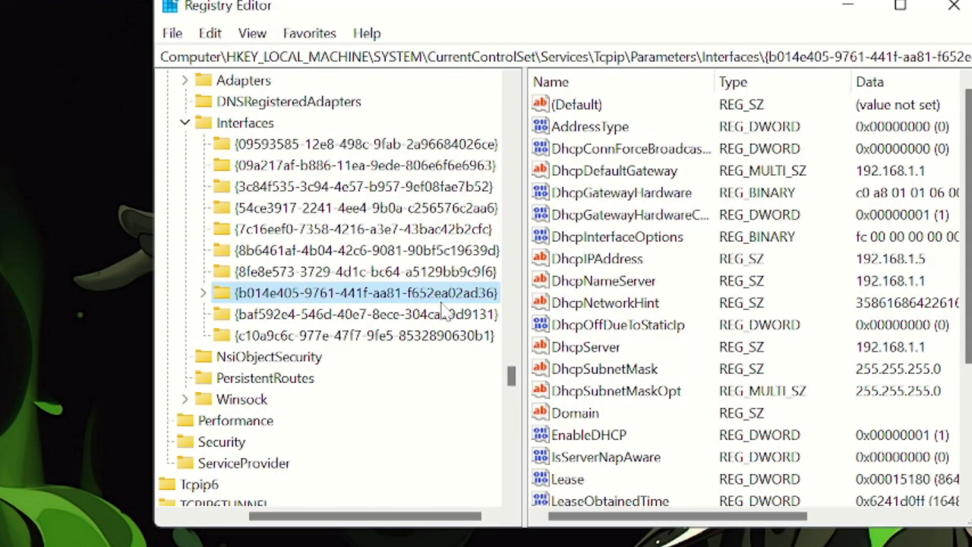
Step: Create a DWORD (32-bit) value named TcpAcqFrequency in the interface key with data 1
right_click(332, 301)
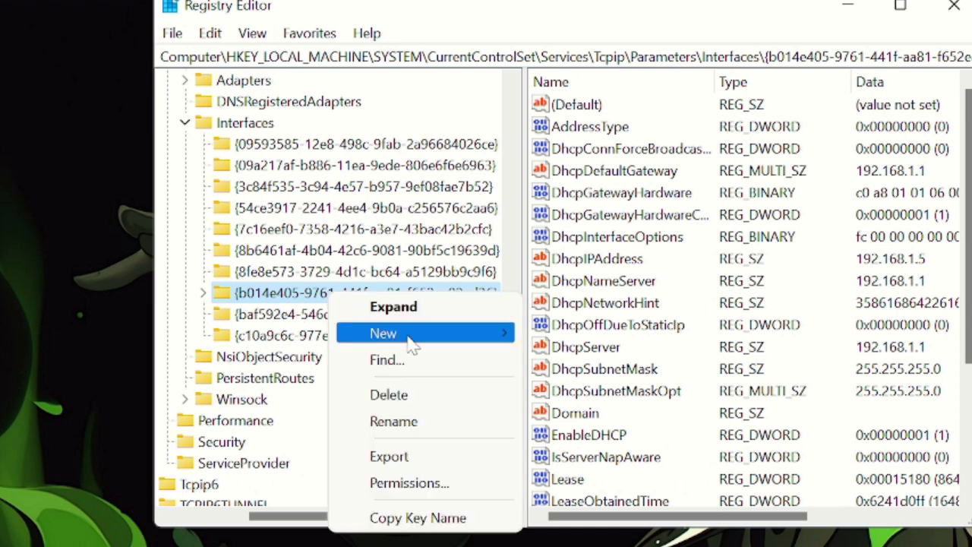
mouse_move(462, 344)
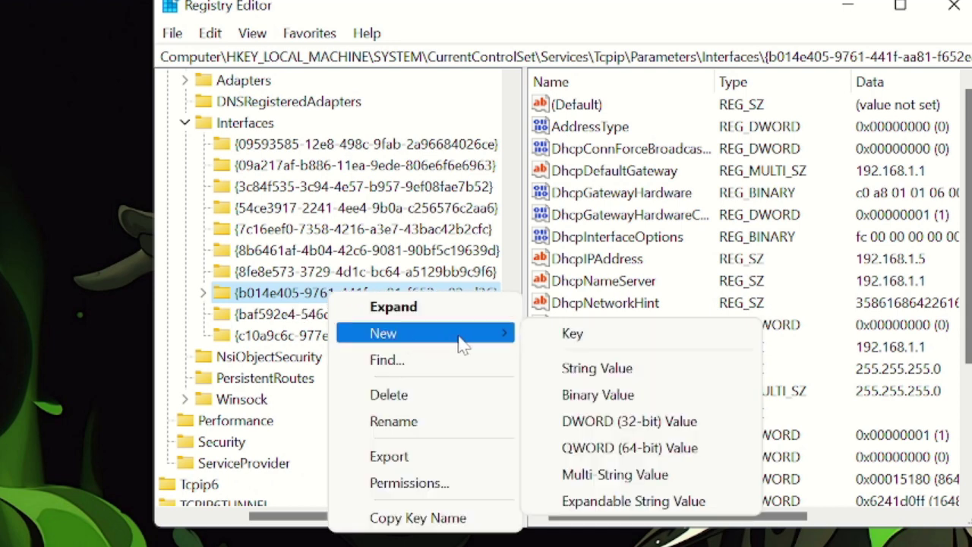
left_click(680, 426)
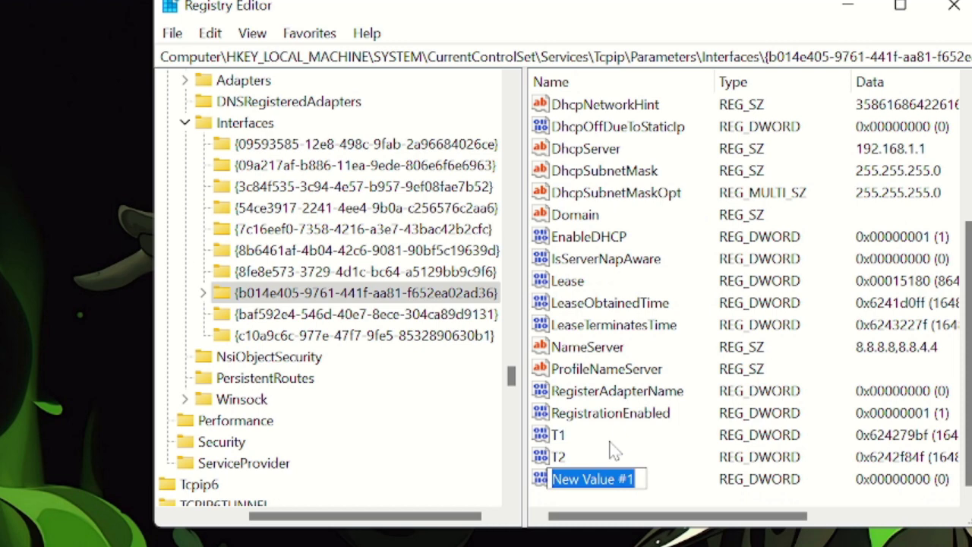
type("Tc")
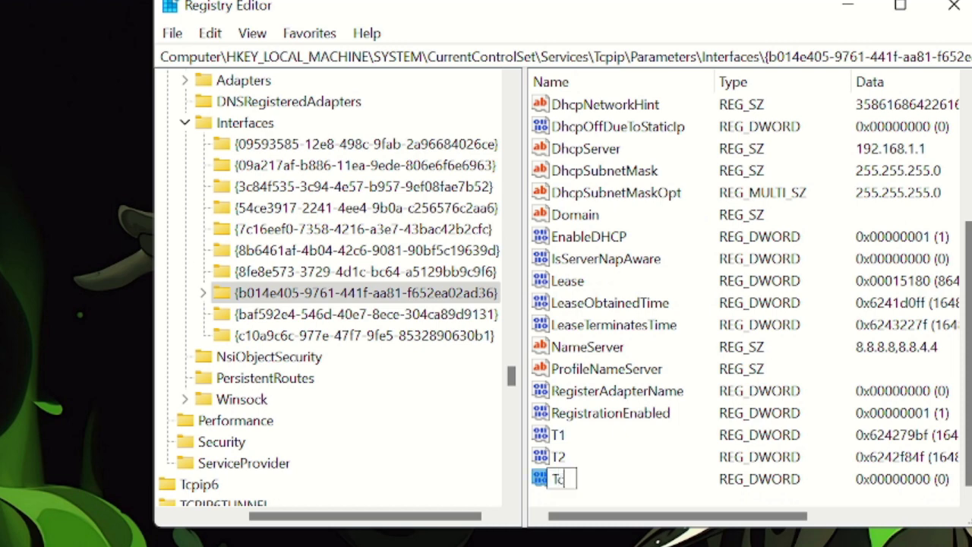
type("pAcqFrequne")
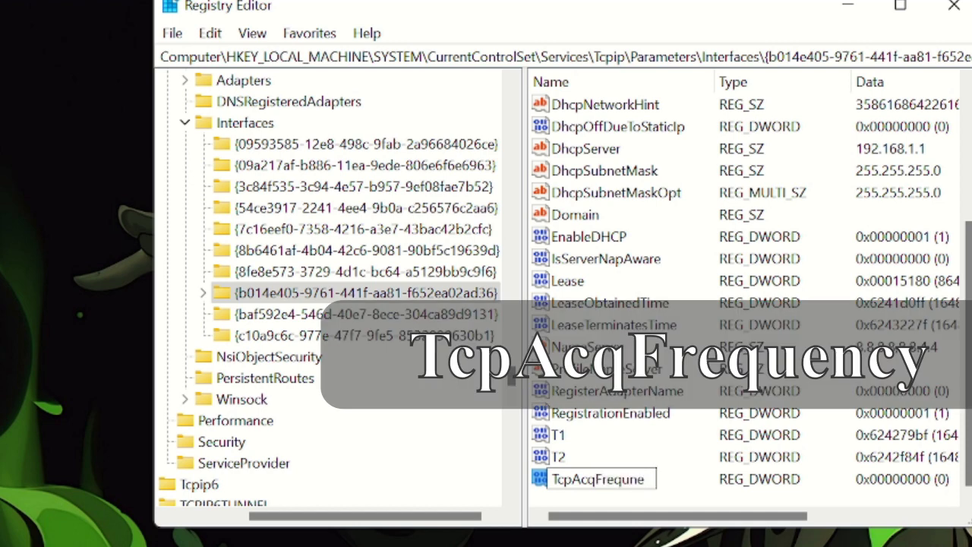
key("BackSpace")
key("BackSpace")
type("ency")
key("Return")
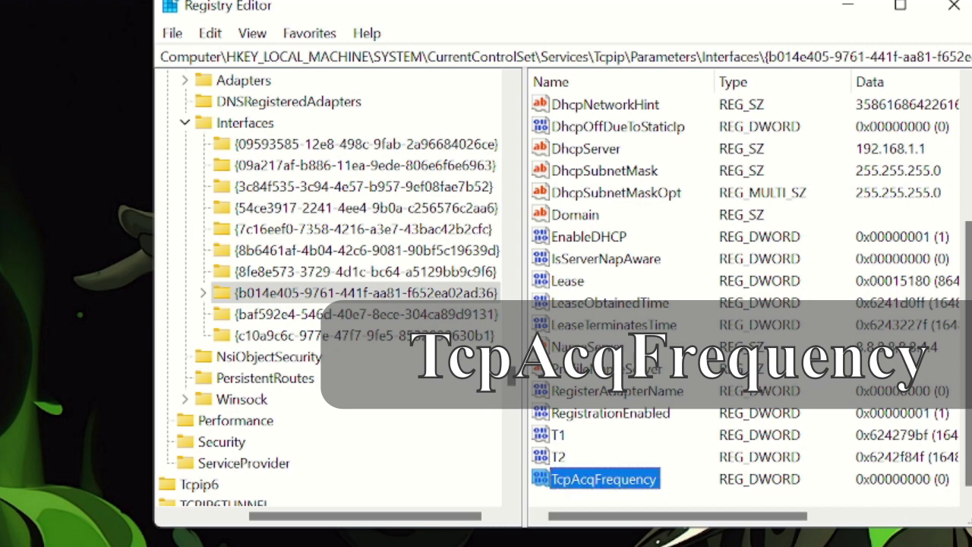
double_click(619, 484)
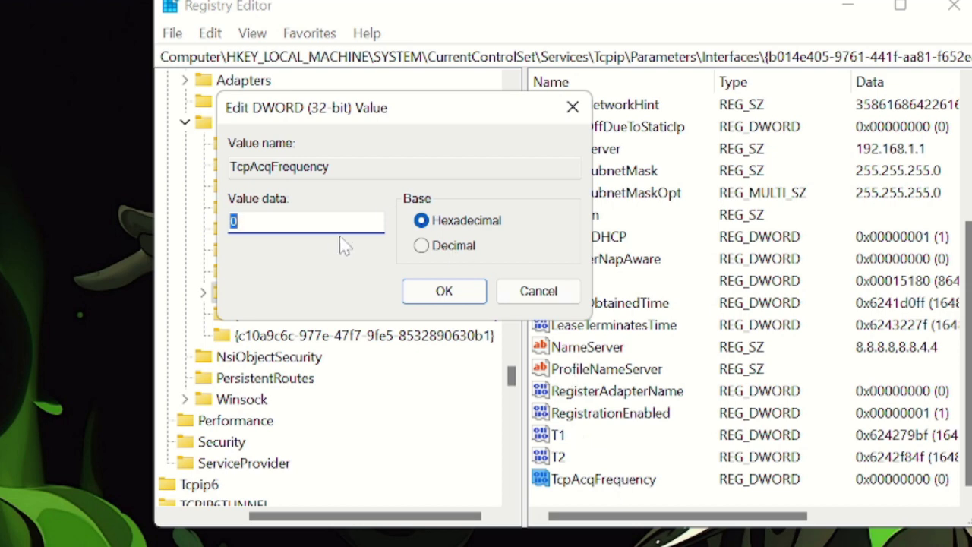
type("1")
left_click(456, 293)
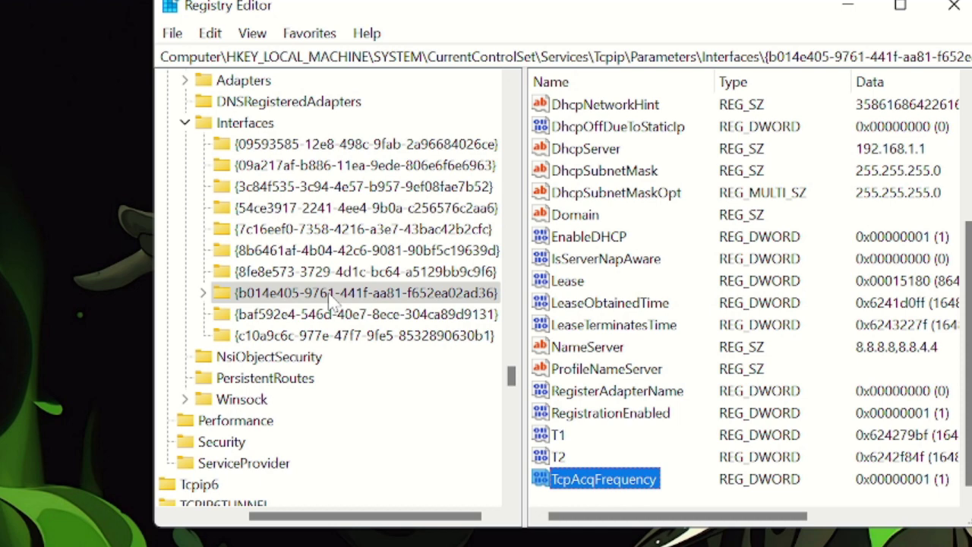
Step: Add a TCPNoDelay DWORD (32-bit) value with data 1 to the interface key, then close Registry Editor
right_click(332, 300)
mouse_move(395, 337)
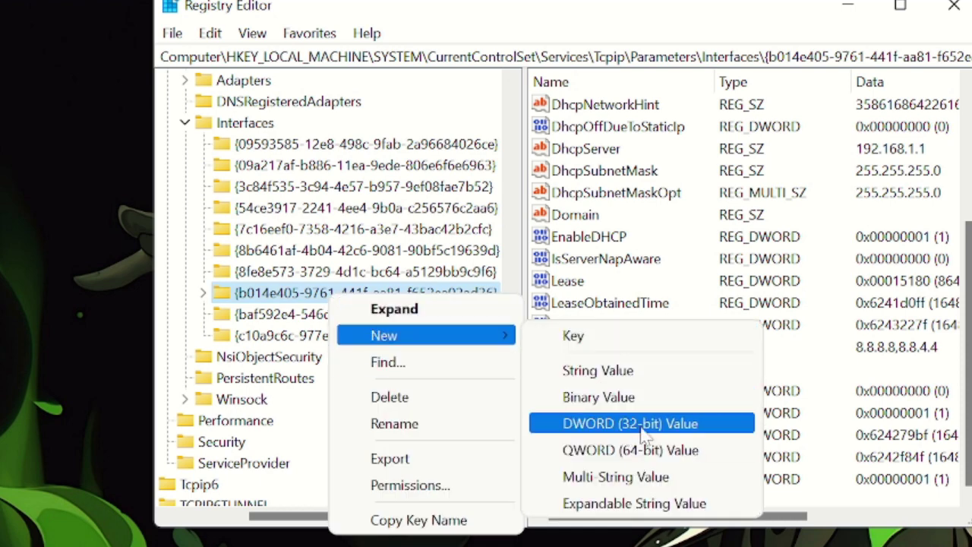
left_click(684, 431)
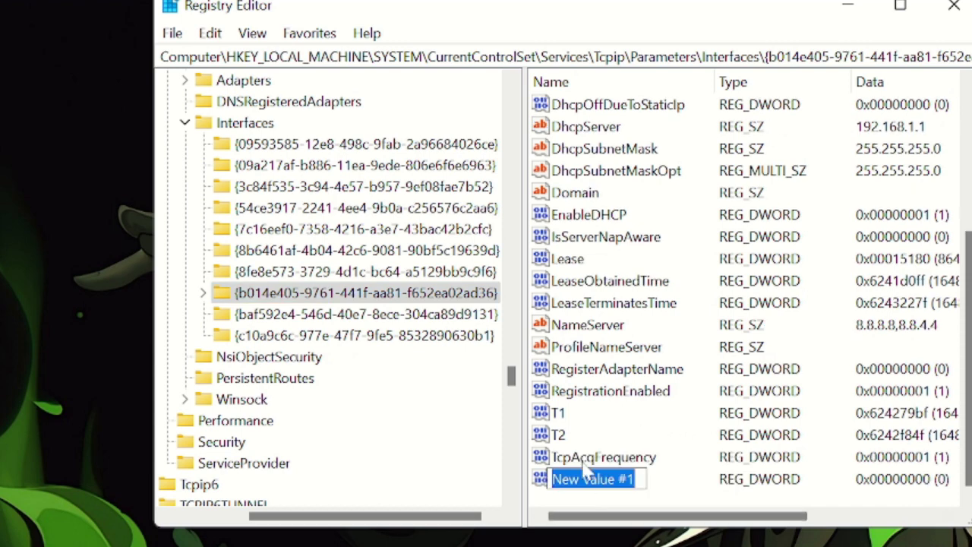
type("TCPNoDealay")
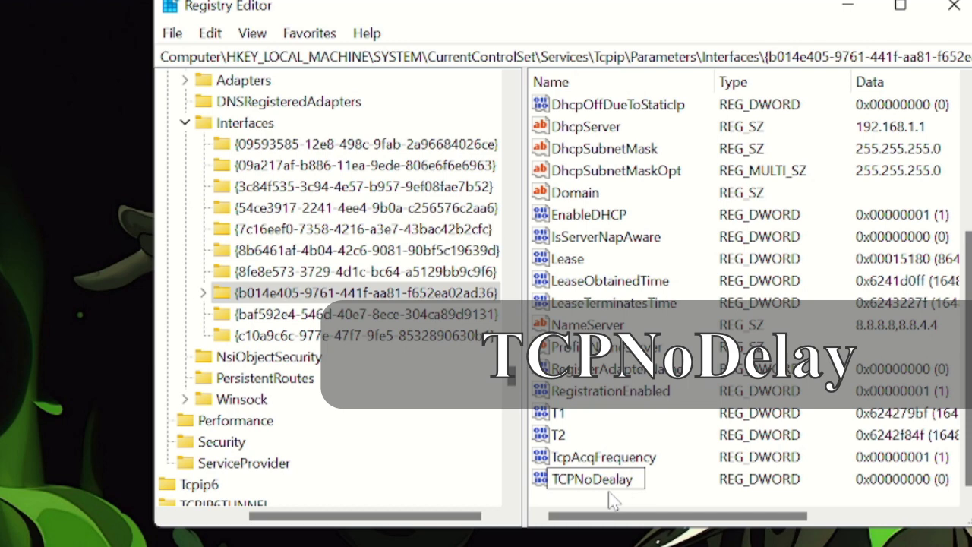
key("BackSpace")
key("BackSpace")
key("BackSpace")
key("BackSpace")
type("lay")
key("Return")
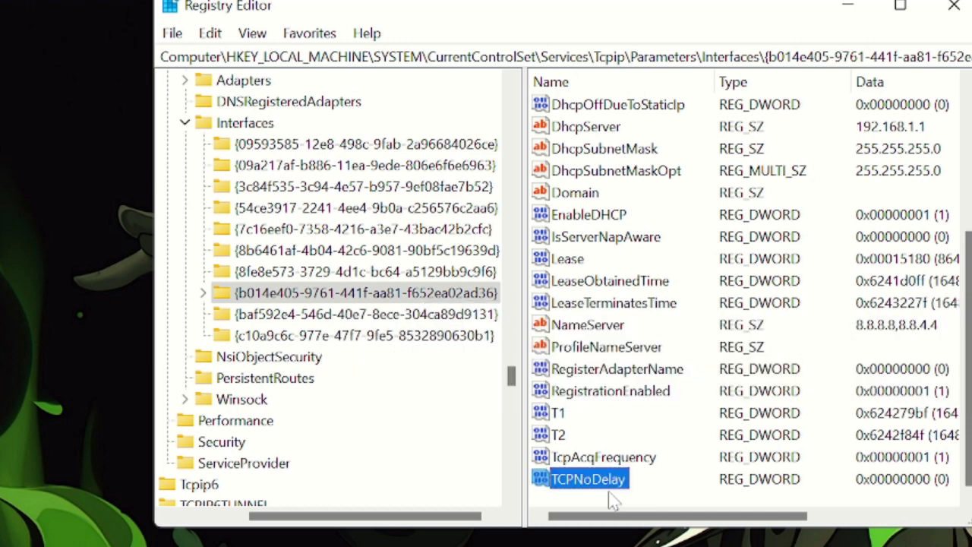
double_click(616, 479)
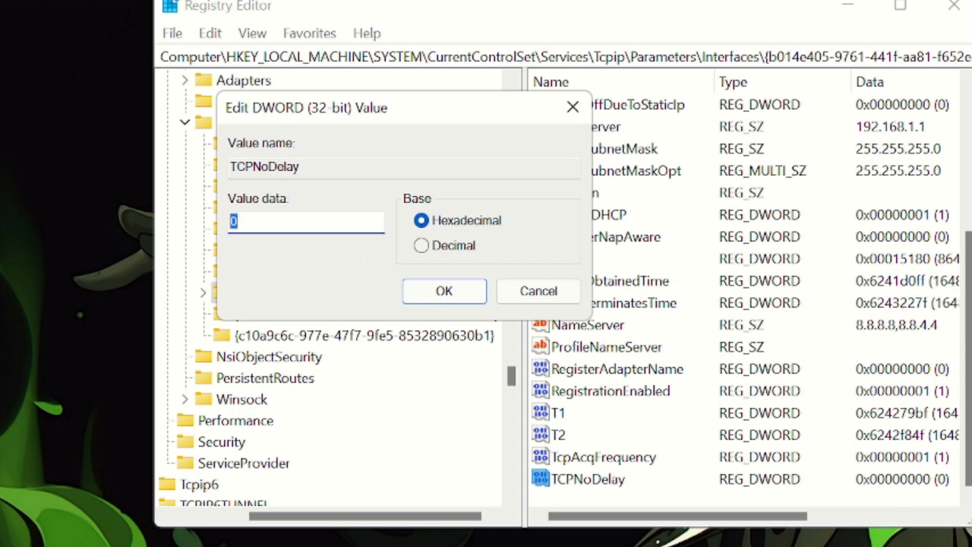
type("1")
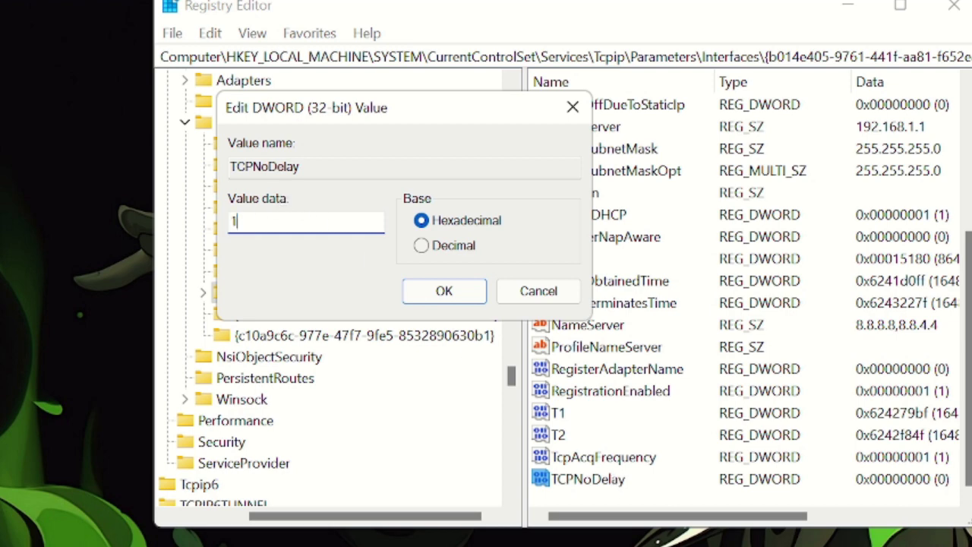
left_click(444, 292)
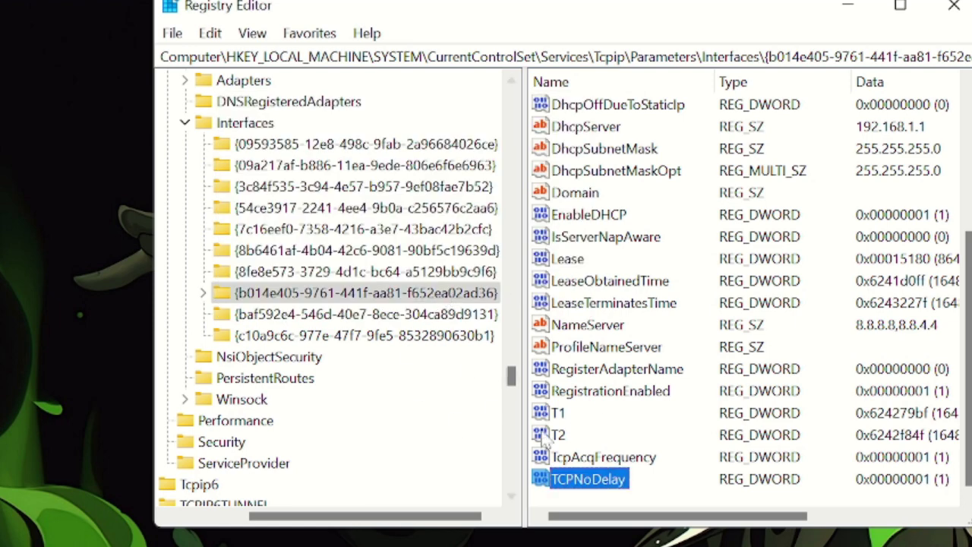
left_click(956, 18)
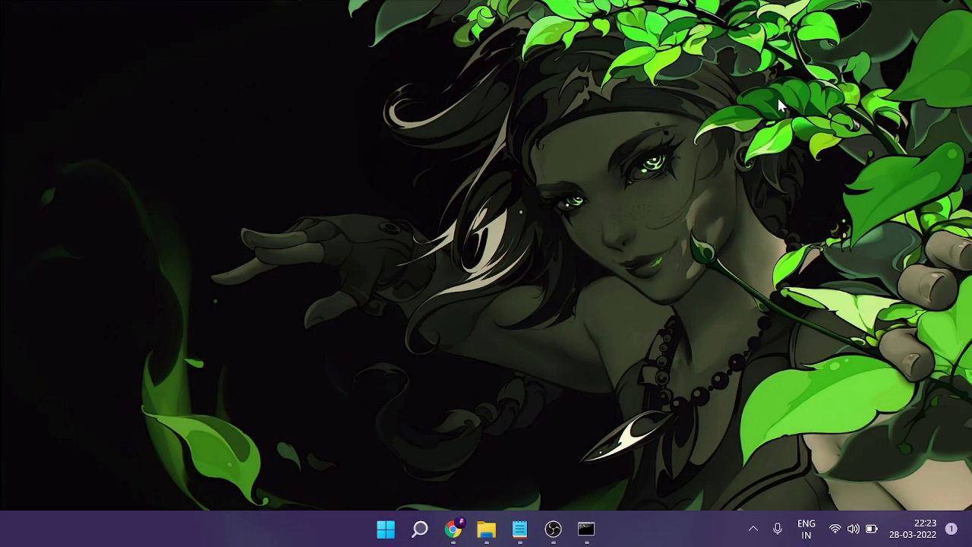
Step: Open the Wi-Fi network's Properties under Network & internet and scroll to DNS server assignment
right_click(385, 530)
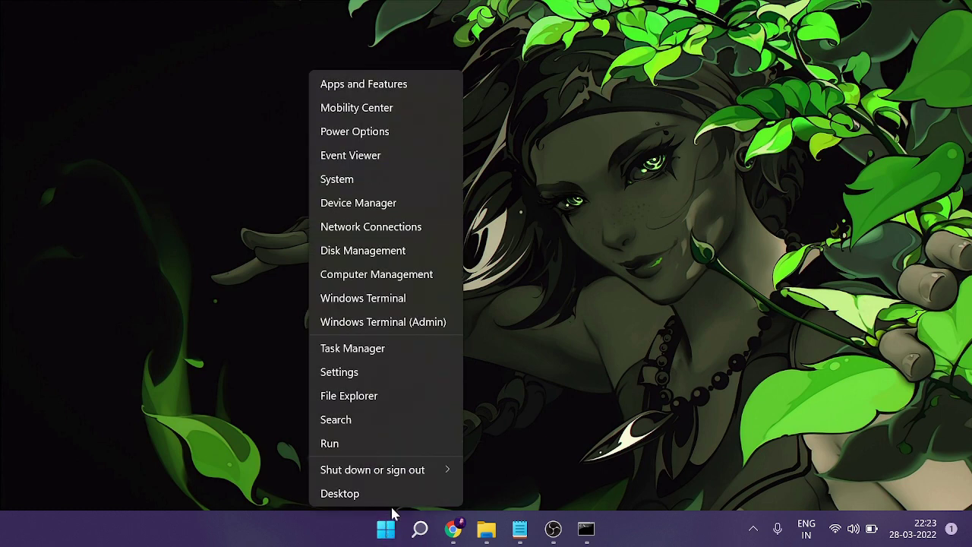
left_click(362, 383)
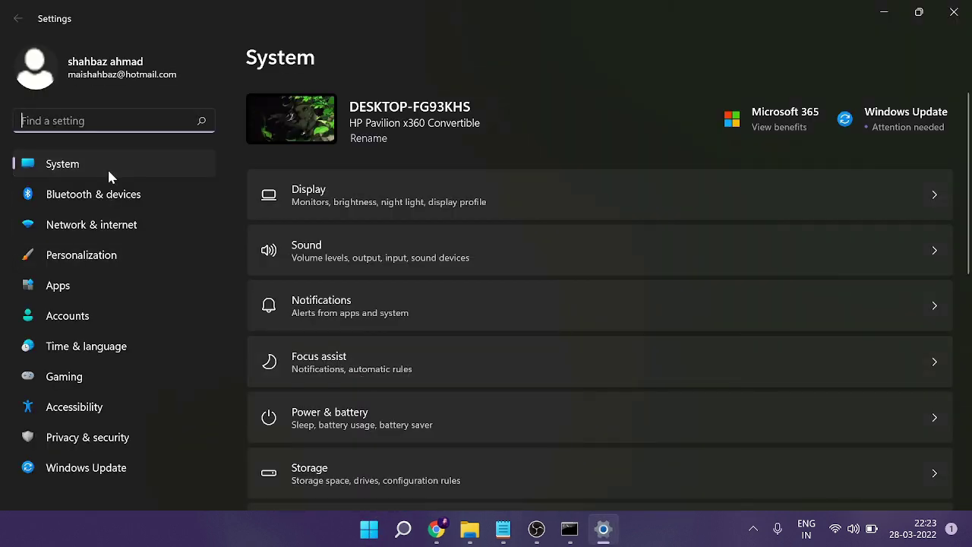
left_click(91, 230)
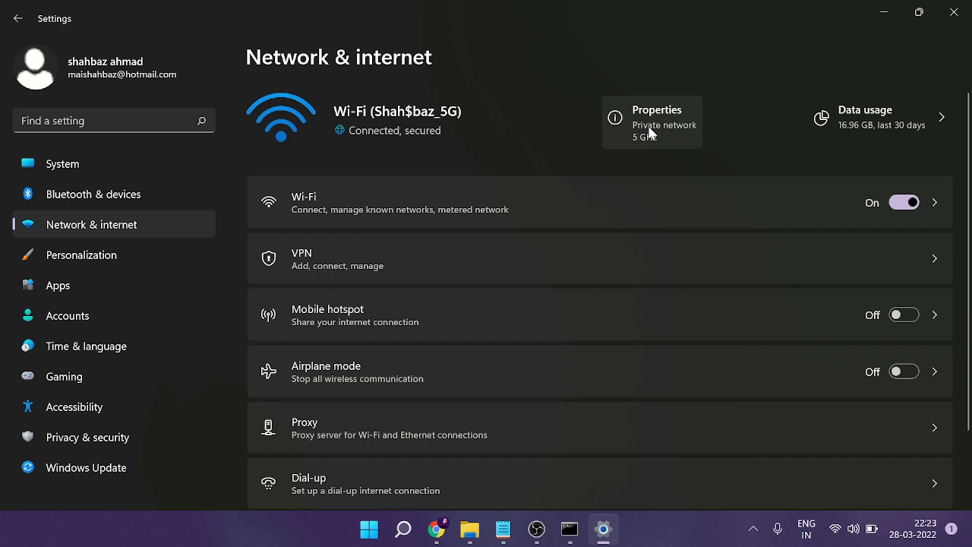
left_click(649, 133)
scroll(414, 136, "up", 5)
scroll(412, 140, "down", 5)
scroll(391, 209, "down", 2)
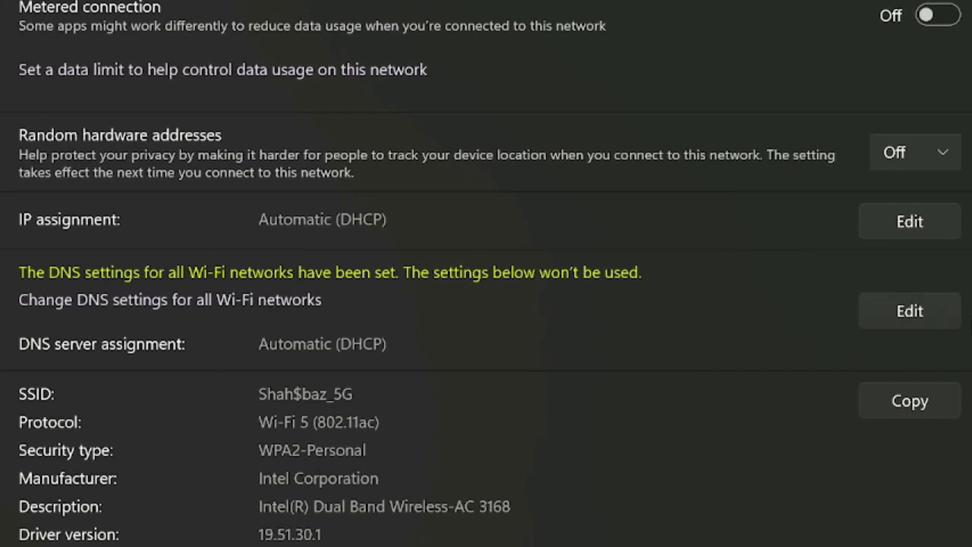
Step: Switch DNS server assignment to Manual and turn on IPv4
left_click(923, 310)
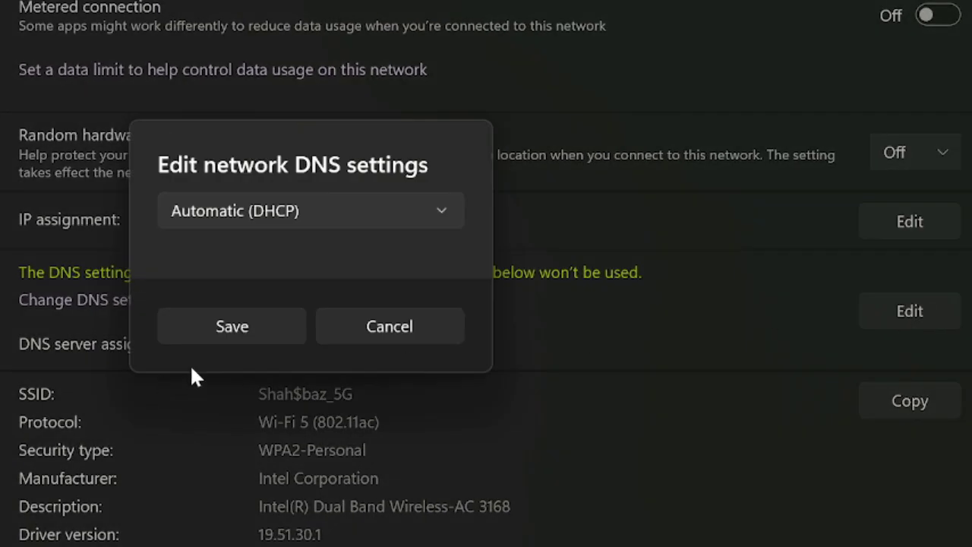
left_click(366, 331)
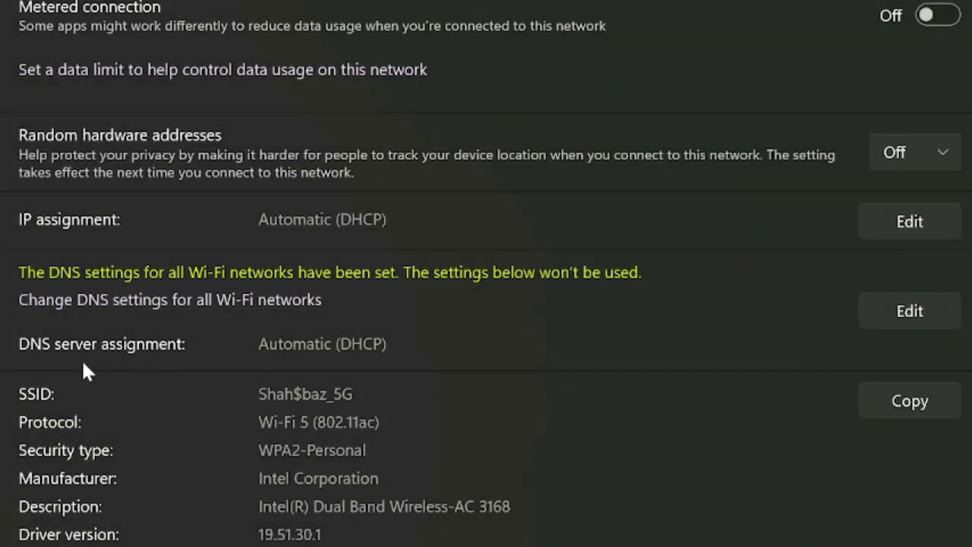
left_click(890, 314)
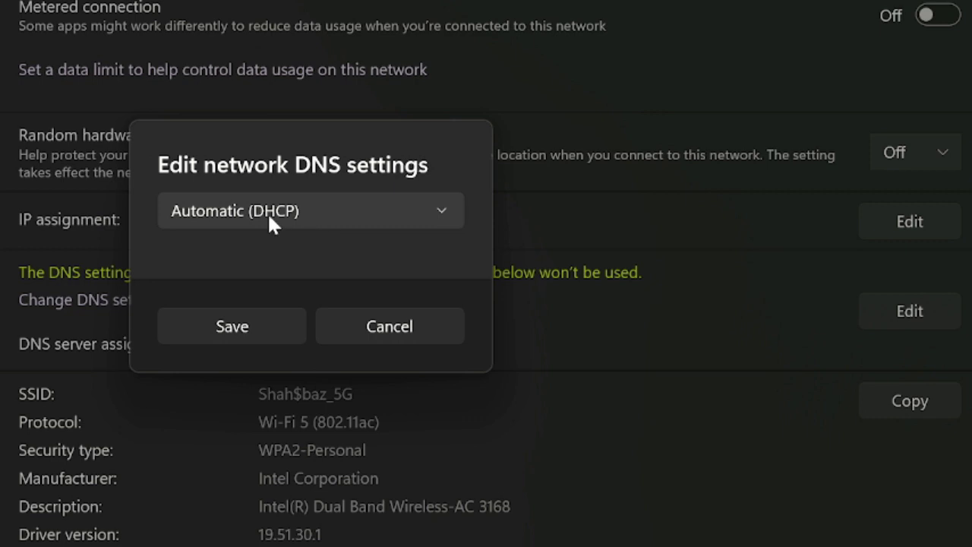
left_click(346, 216)
left_click(218, 253)
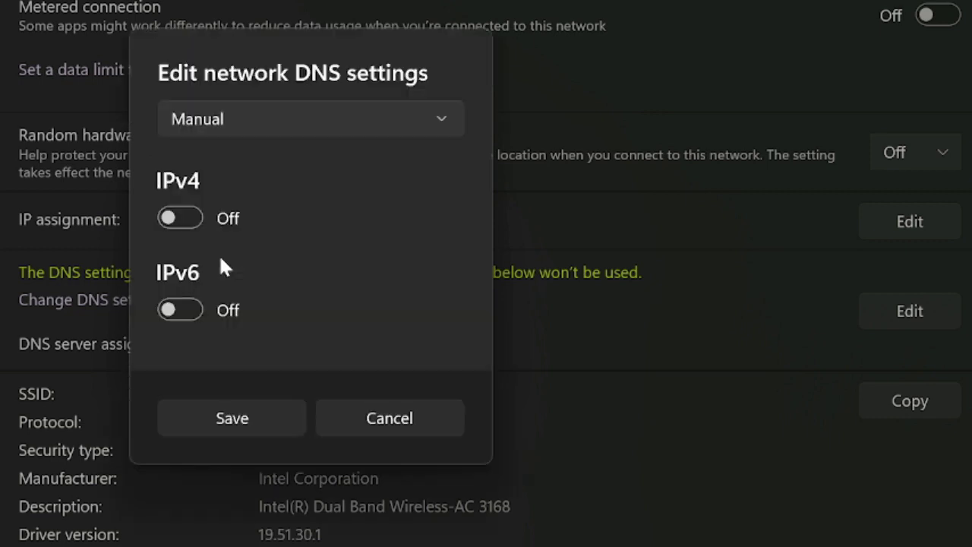
left_click(180, 219)
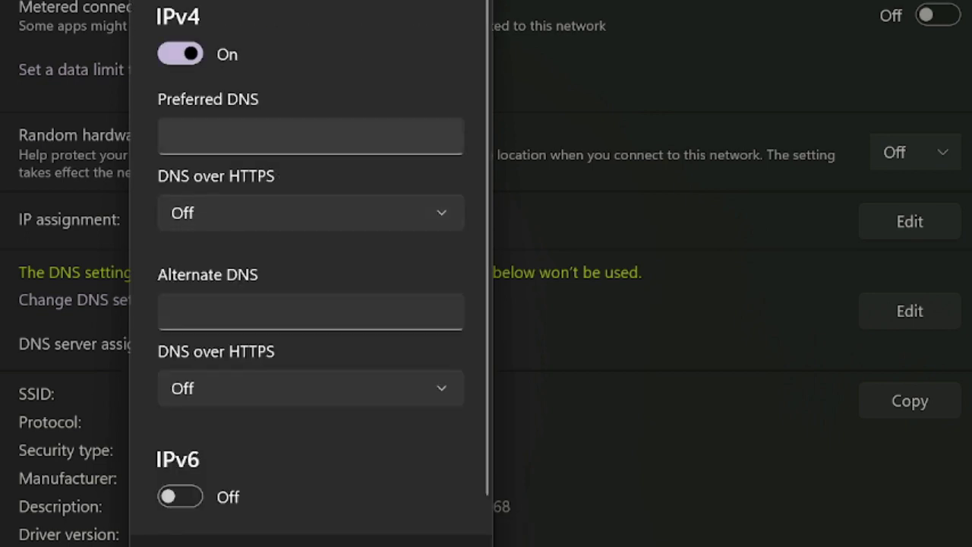
Step: Enter preferred DNS 1.1.1.1 and alternate 1.0.0.1, save, and close Settings
left_click(310, 137)
type("1.1.")
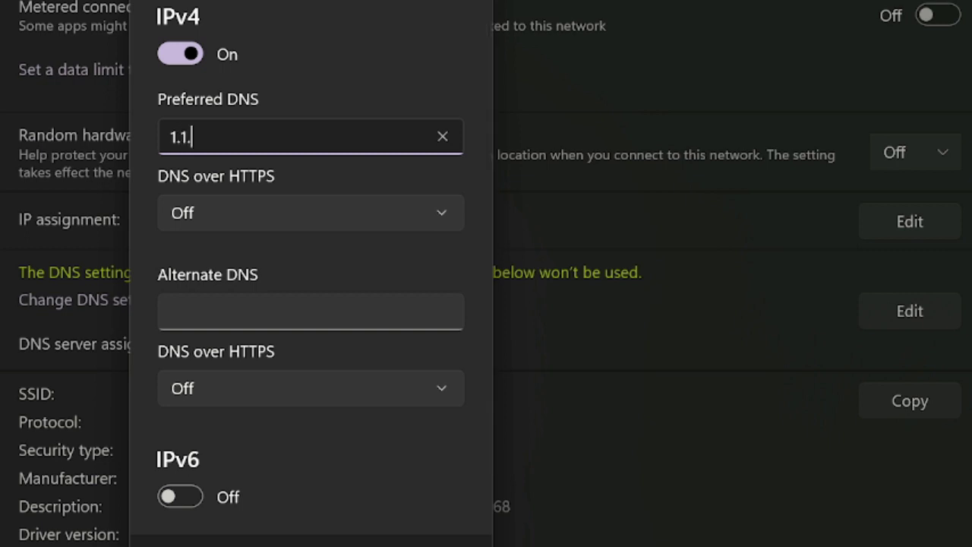
type("1.1")
left_click(311, 311)
type("1.0.")
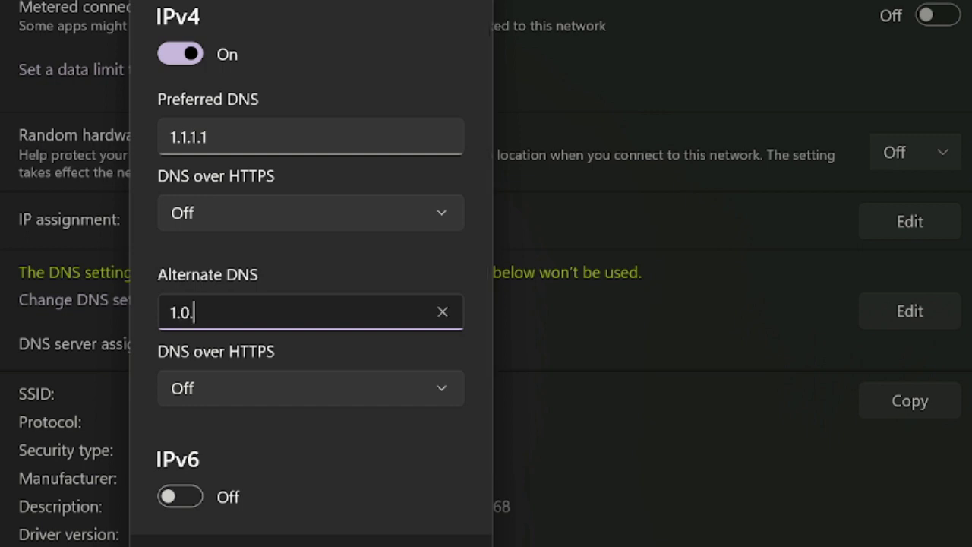
key("BackSpace")
type(".0.1")
left_click(291, 532)
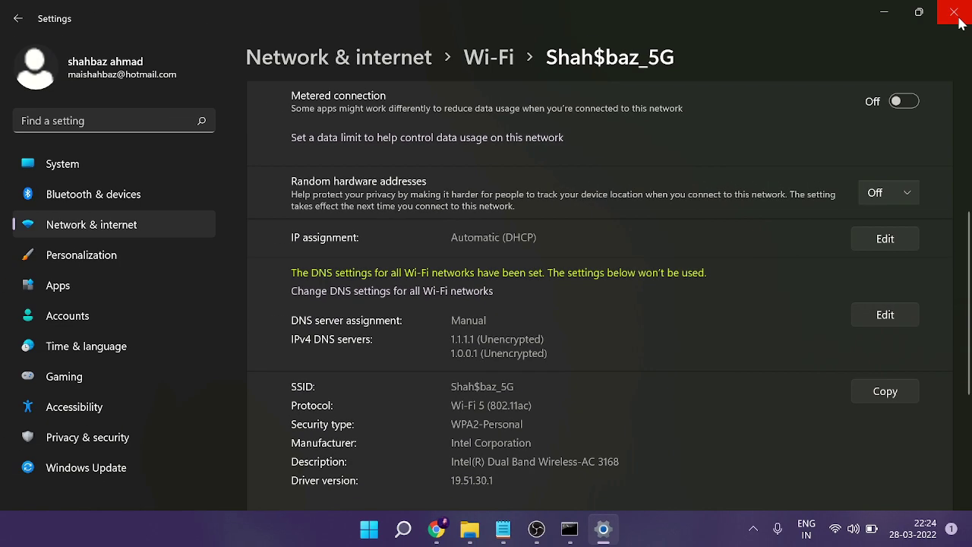
left_click(958, 22)
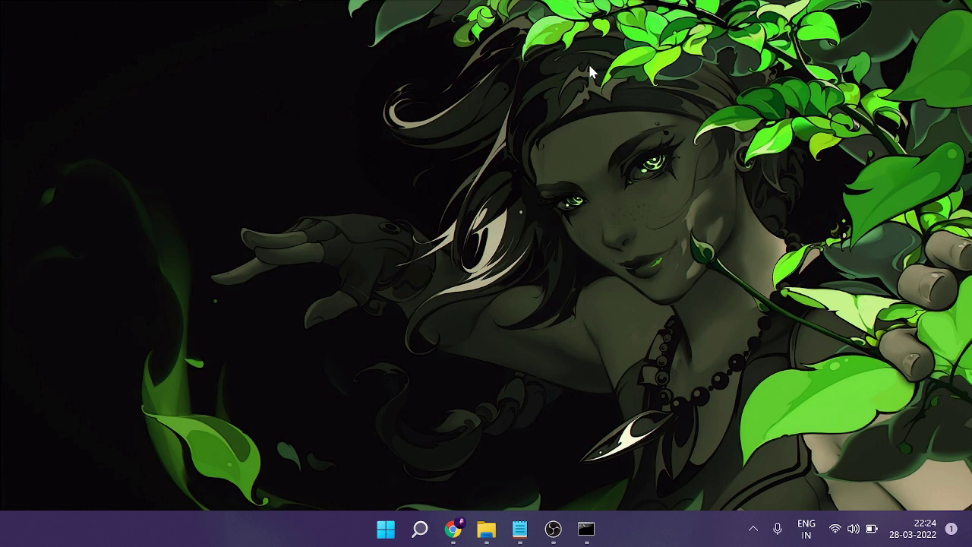
Step: Open Focus assist in Settings and set it to Alarms only
right_click(387, 529)
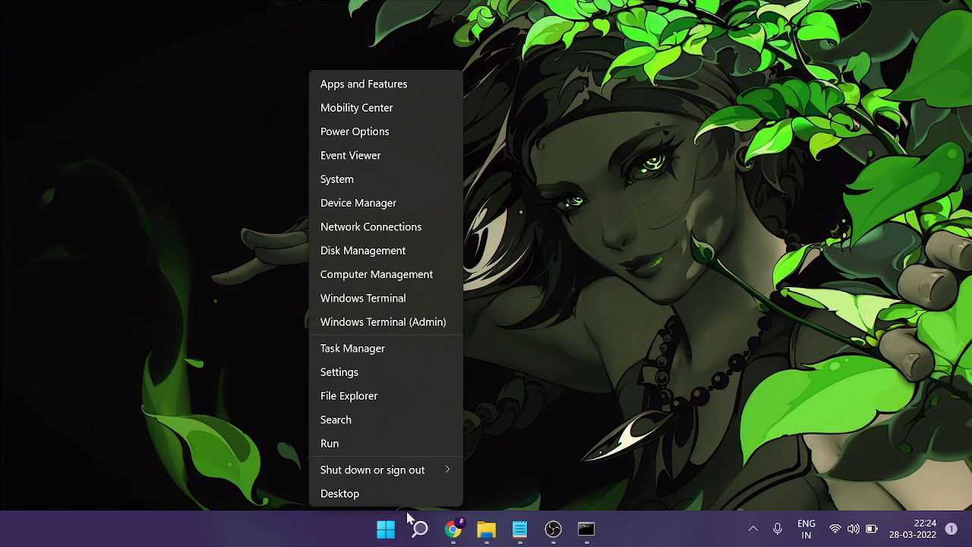
left_click(360, 372)
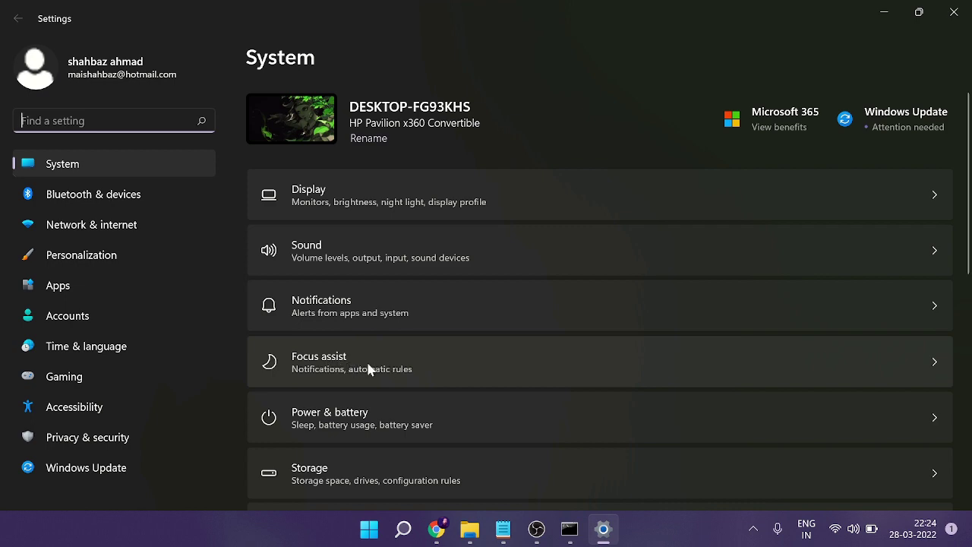
left_click(489, 377)
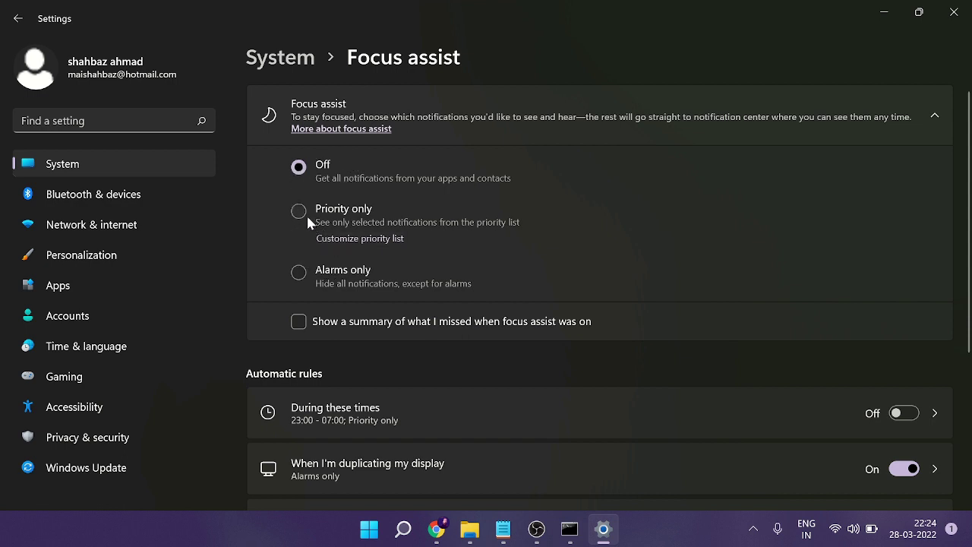
left_click(299, 273)
Step: Toggle the 'When I'm playing a game' rule off and back on, then close Settings
scroll(376, 252, "down", 2)
scroll(387, 255, "down", 2)
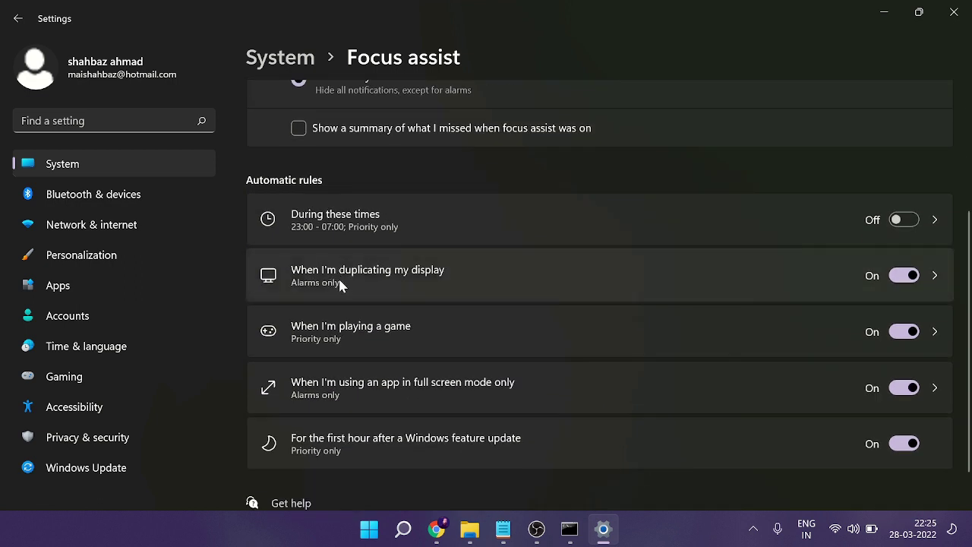
scroll(377, 276, "down", 1)
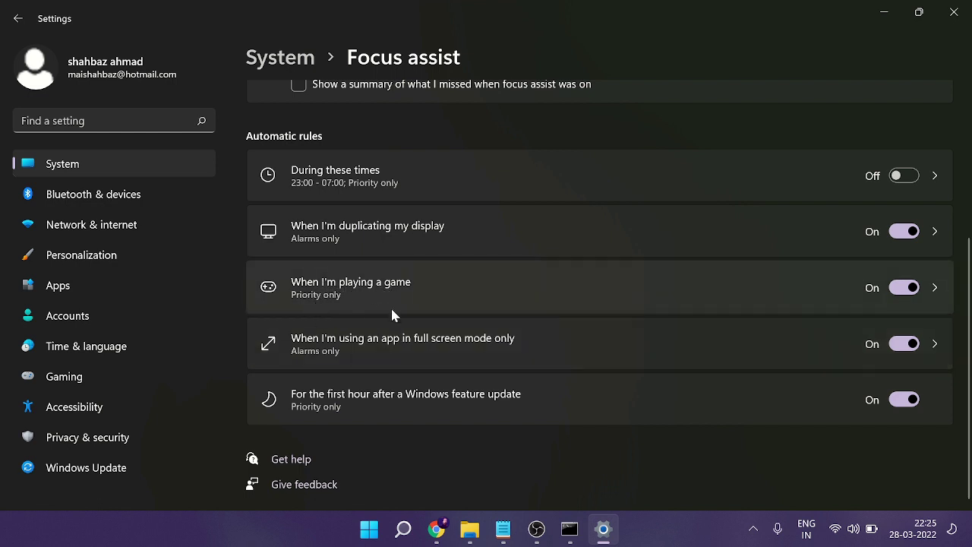
left_click(902, 293)
left_click(904, 289)
left_click(954, 12)
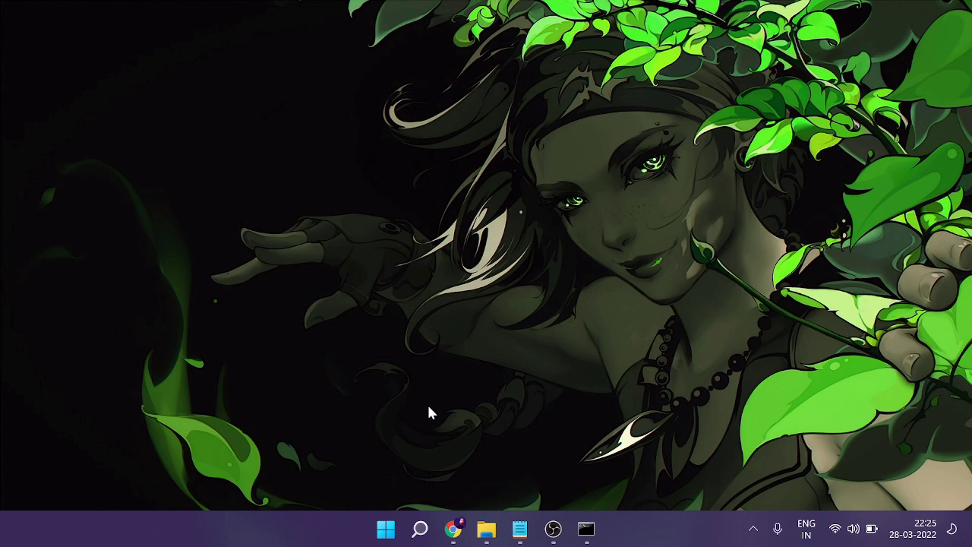
Step: Search Settings for 'performance' and choose 'Adjust the appearance and performance of Windows'
right_click(387, 526)
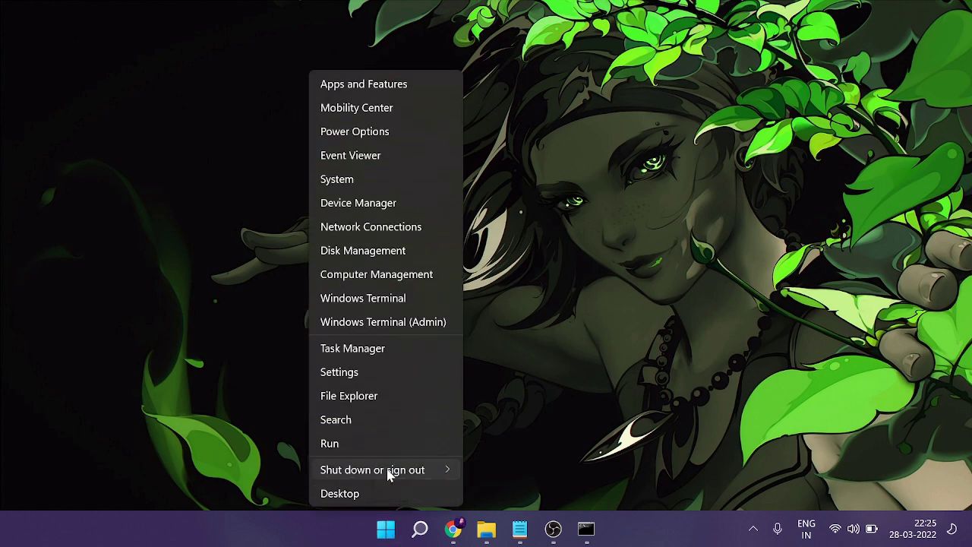
left_click(359, 371)
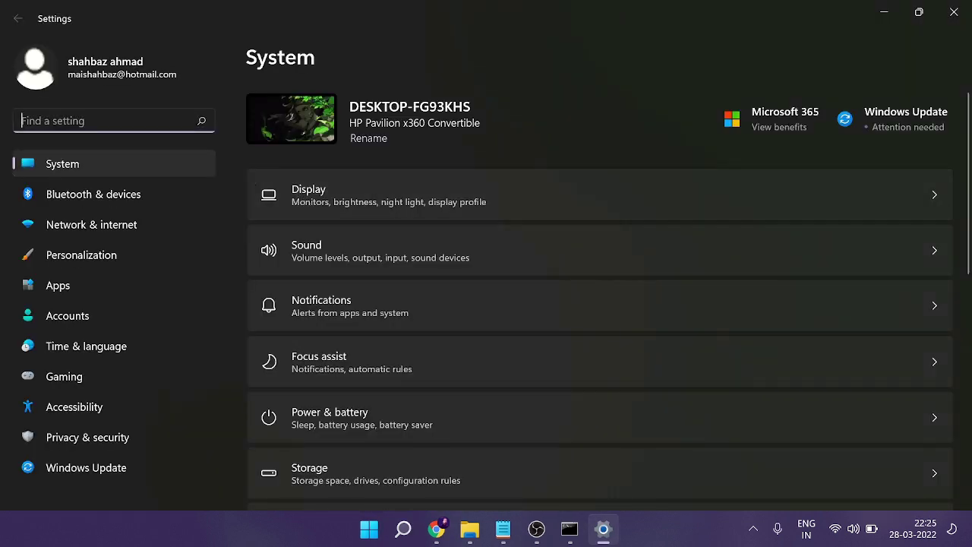
type("per")
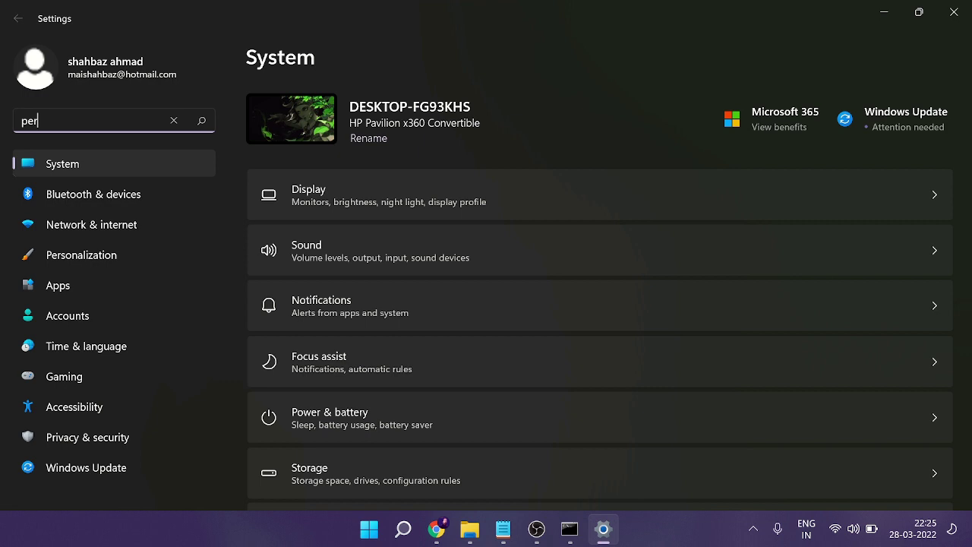
type("formance")
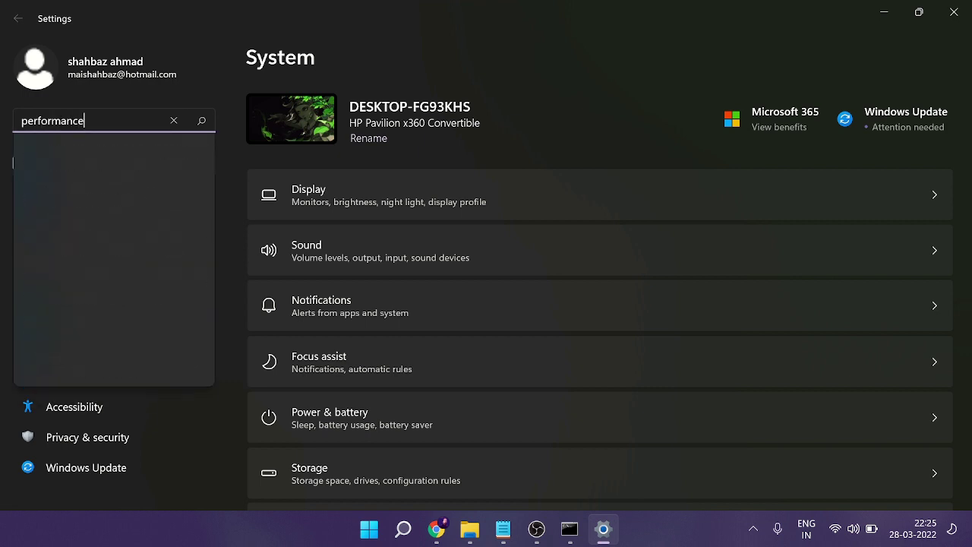
key("Return")
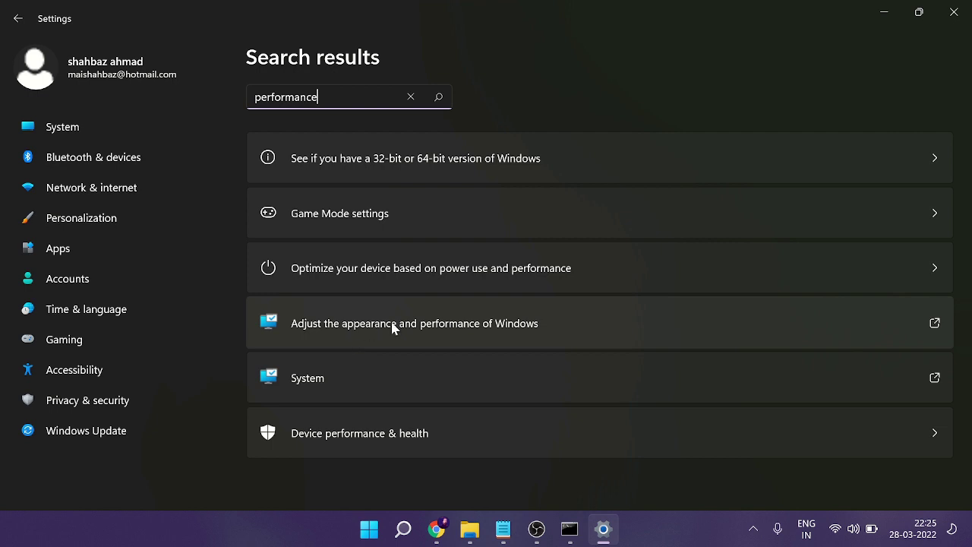
left_click(520, 328)
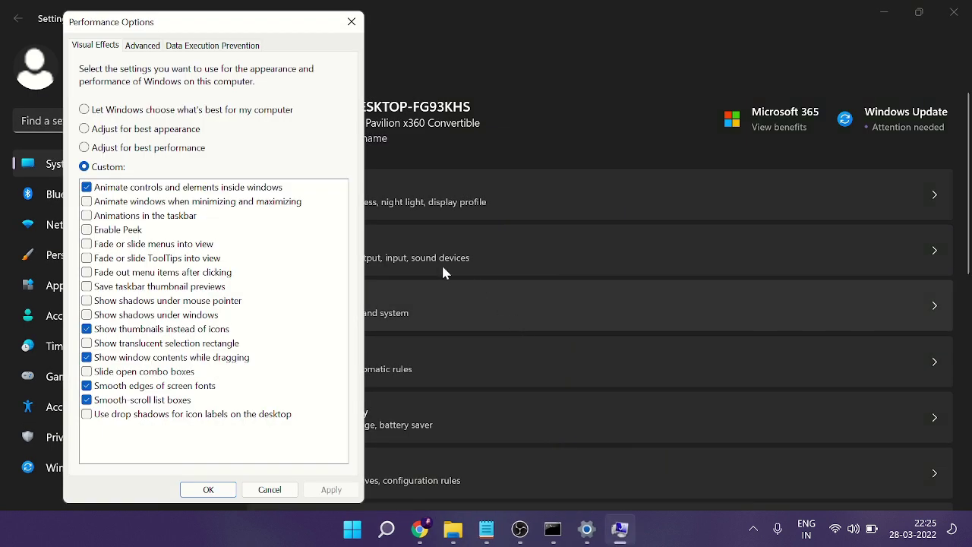
Step: Choose 'Adjust for best performance', leave processor scheduling on Programs, and confirm Performance Options
left_click_drag(254, 30, 584, 67)
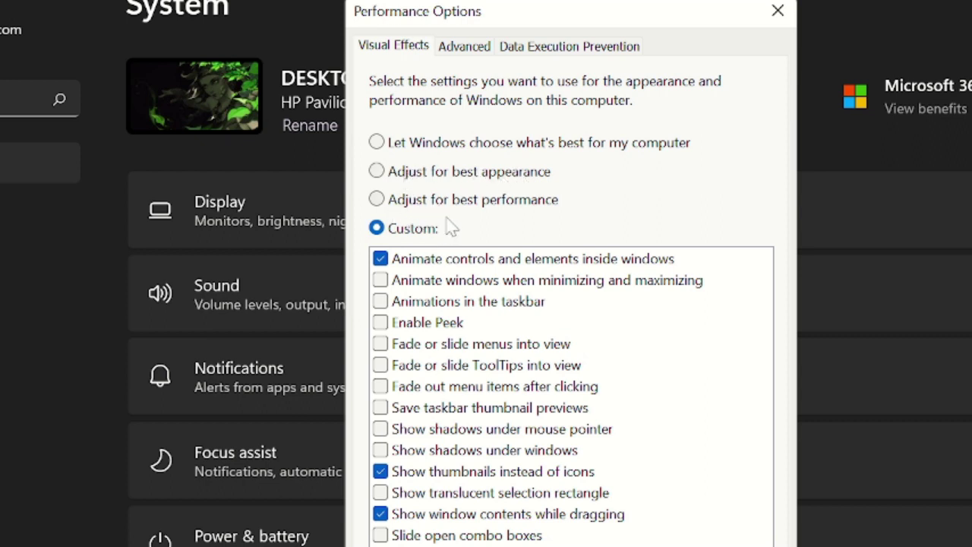
left_click(376, 202)
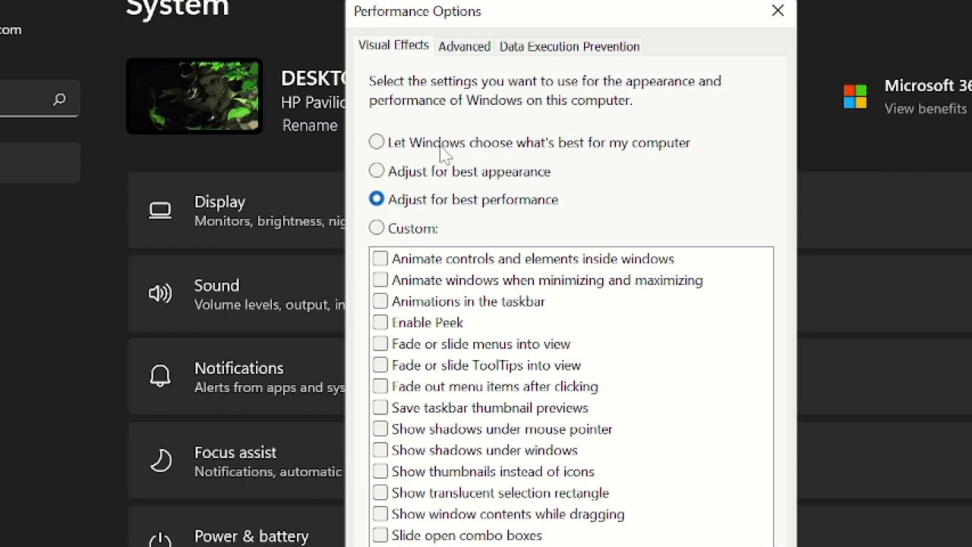
left_click(463, 50)
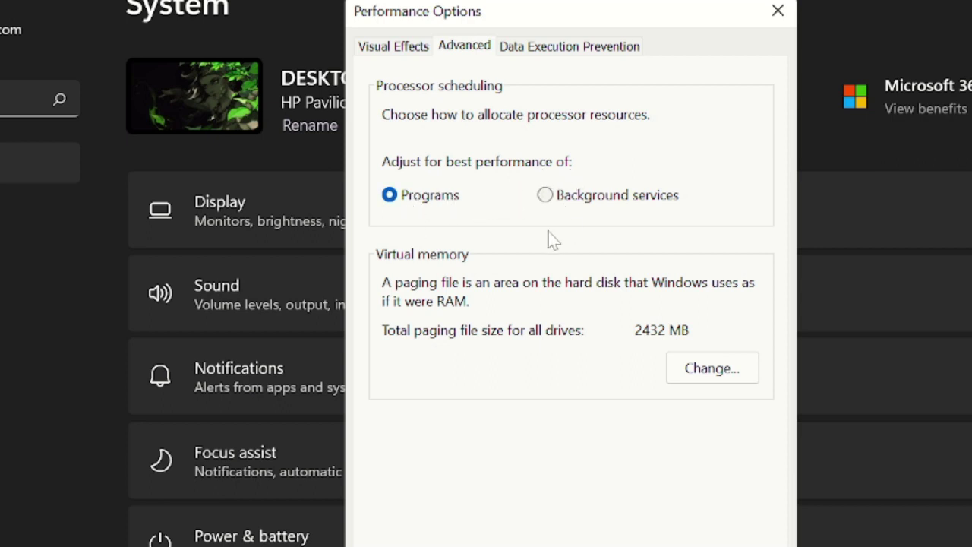
left_click(545, 195)
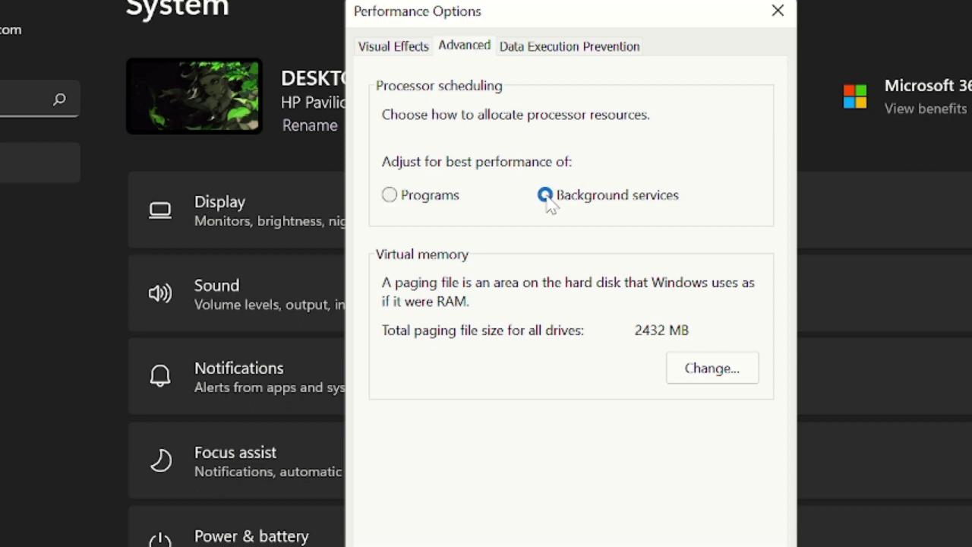
left_click(389, 195)
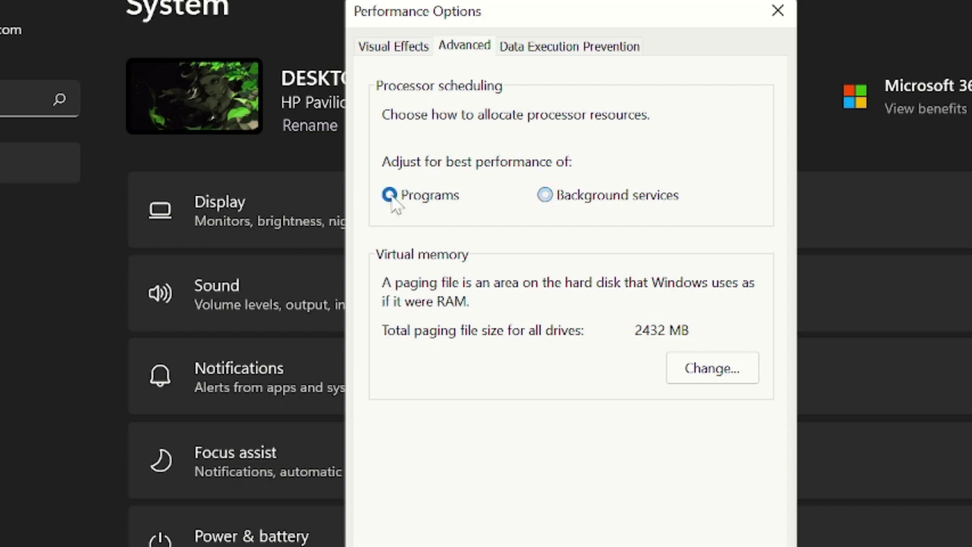
left_click_drag(587, 30, 585, 0)
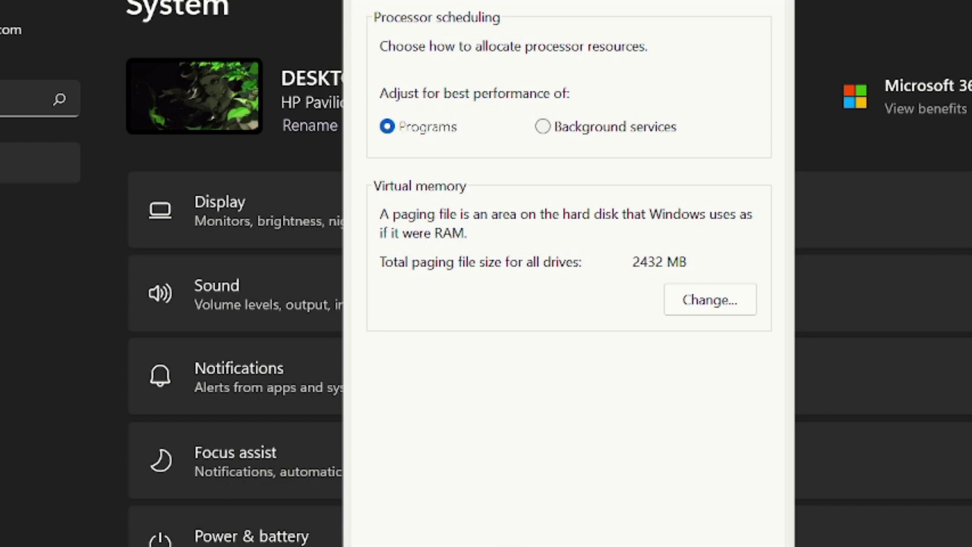
key("Return")
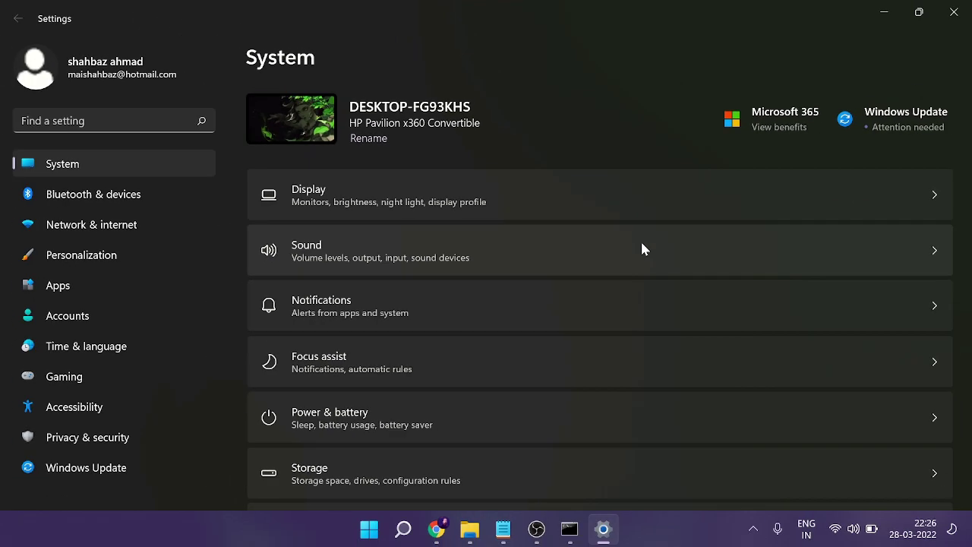
Step: Close Settings, search 'power plan', and select the Ultimate Performance plan in Power Options
left_click(954, 11)
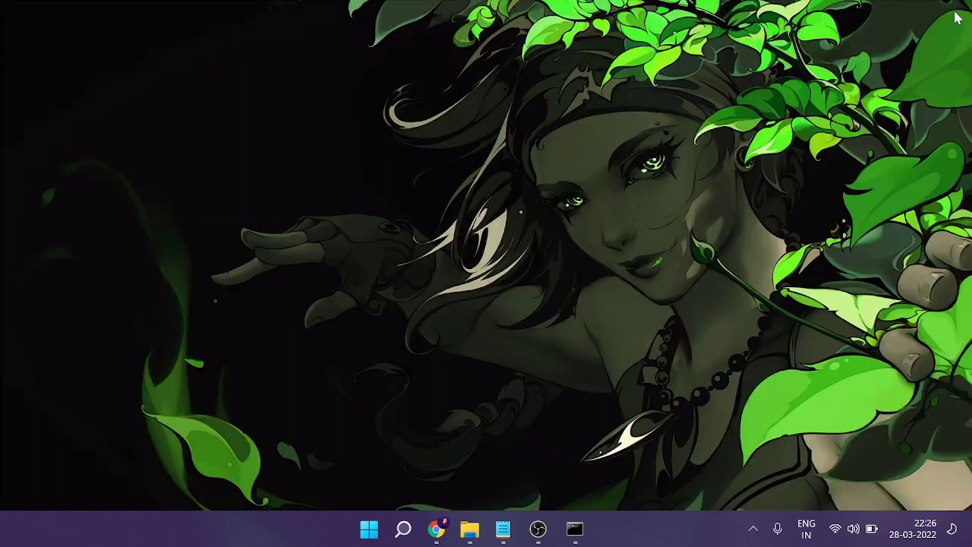
left_click(422, 531)
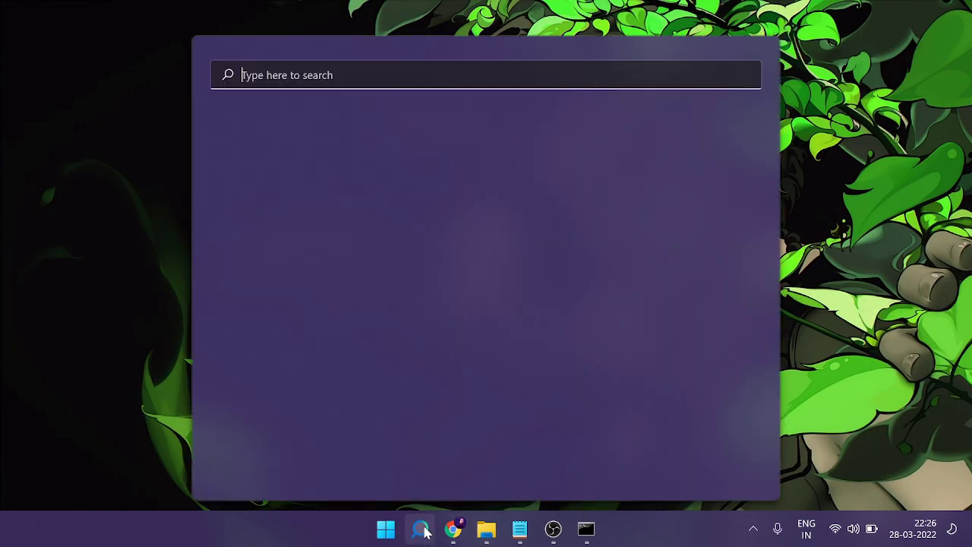
type("power plan")
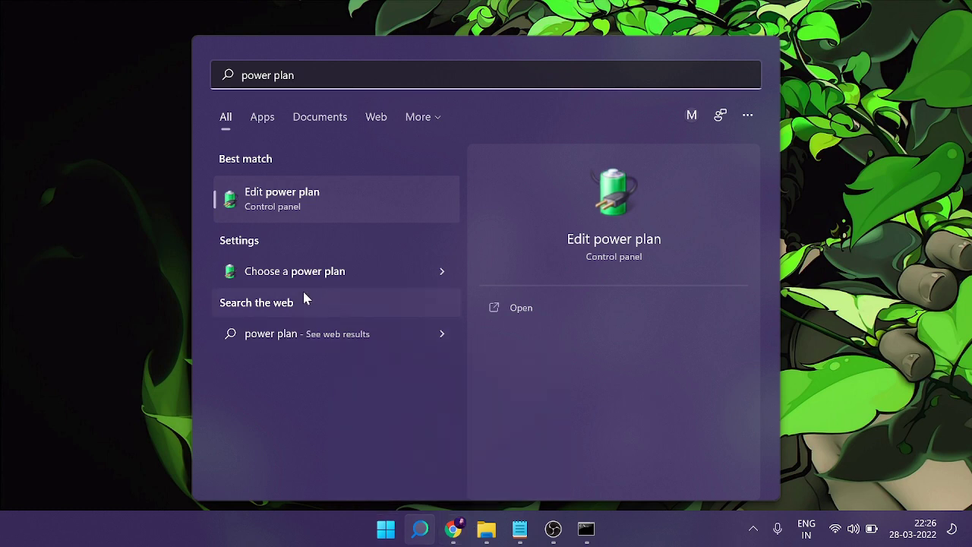
left_click(391, 276)
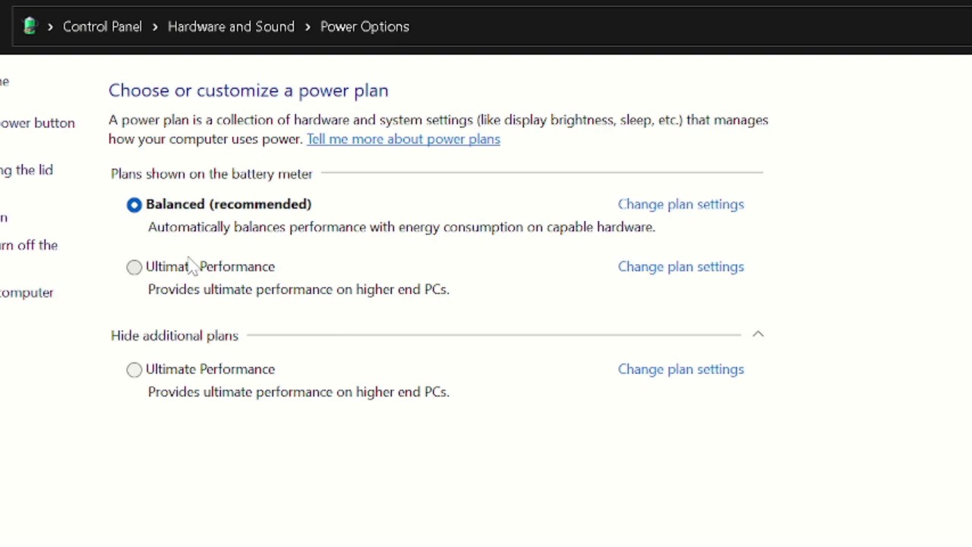
left_click(134, 370)
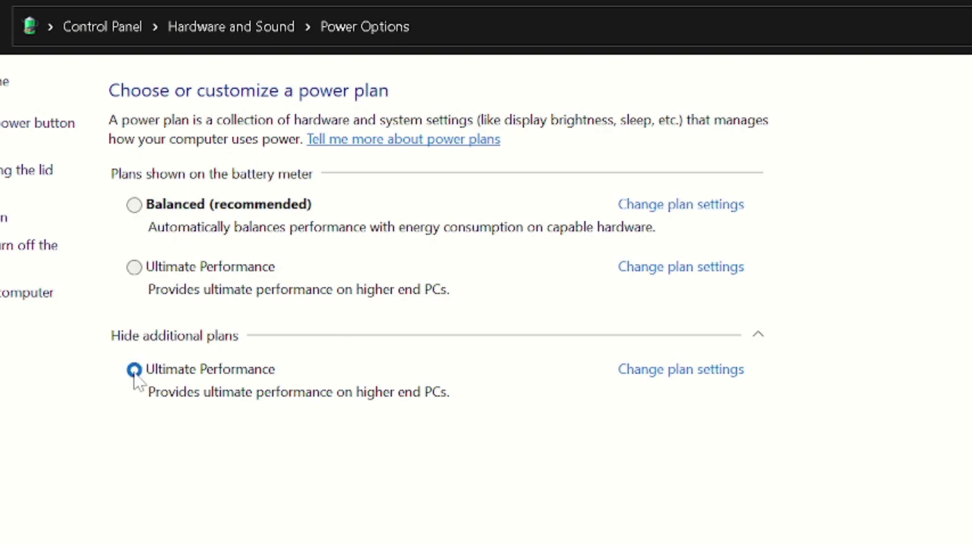